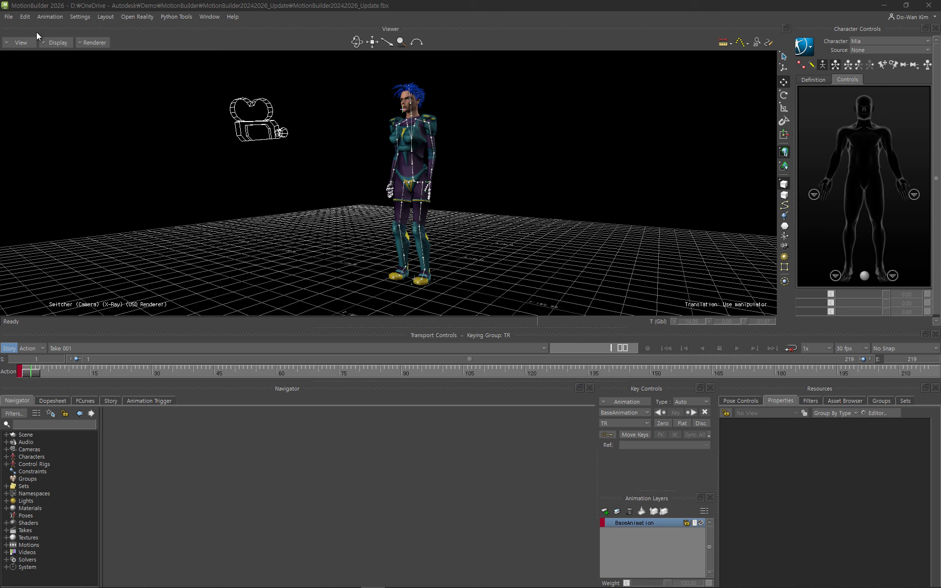
# Step: Start a motion file export in FBX binary format with the file name 1111
pyautogui.click(9, 18)
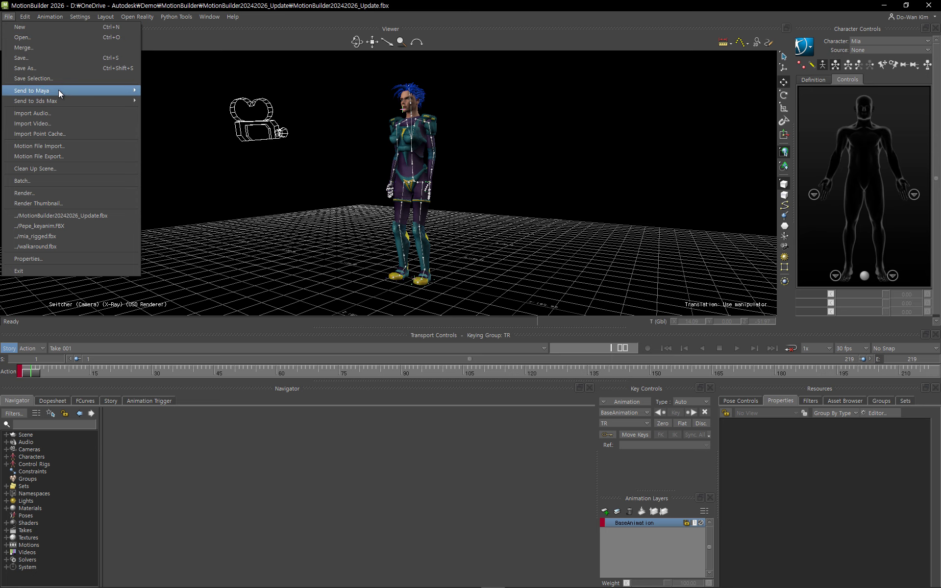
pyautogui.moveTo(59, 93)
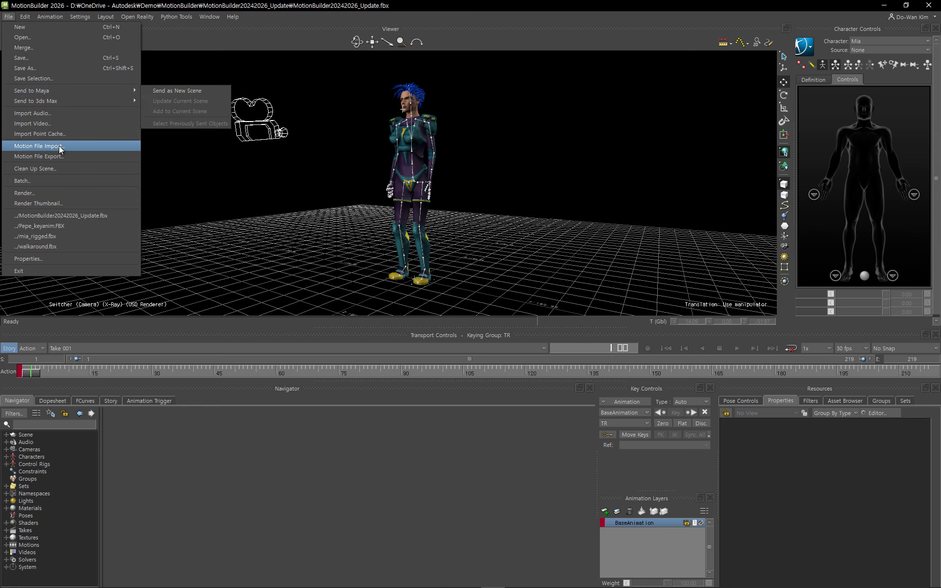
pyautogui.click(66, 156)
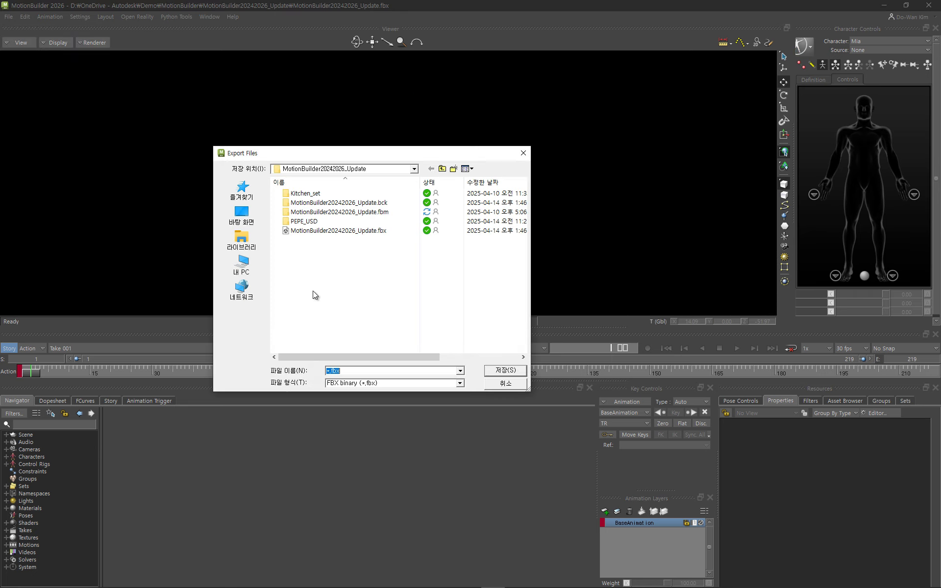
pyautogui.click(329, 371)
pyautogui.press('BackSpace')
pyautogui.write('1111')
pyautogui.click(502, 371)
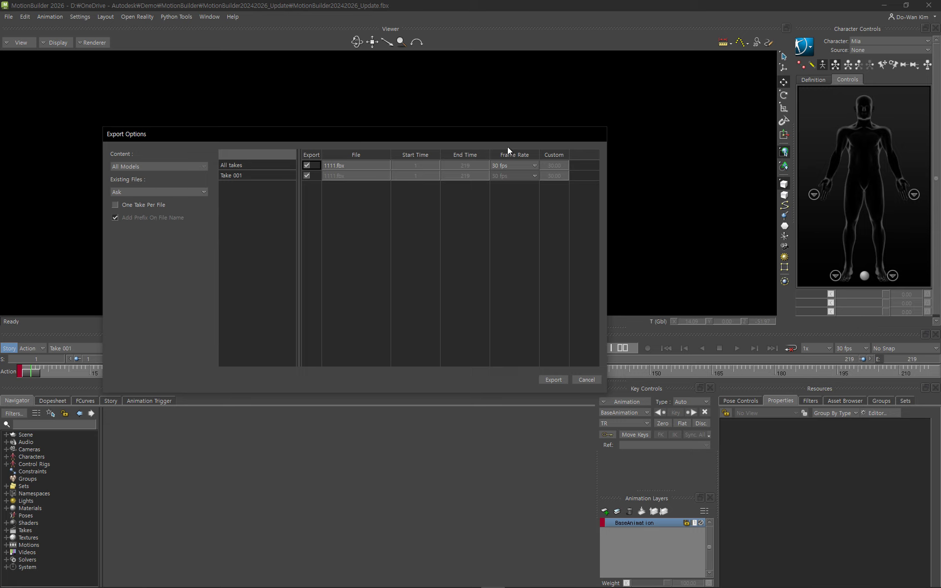
# Step: Set the export frame rate for all takes to CUSTOM and cancel the export
pyautogui.click(528, 165)
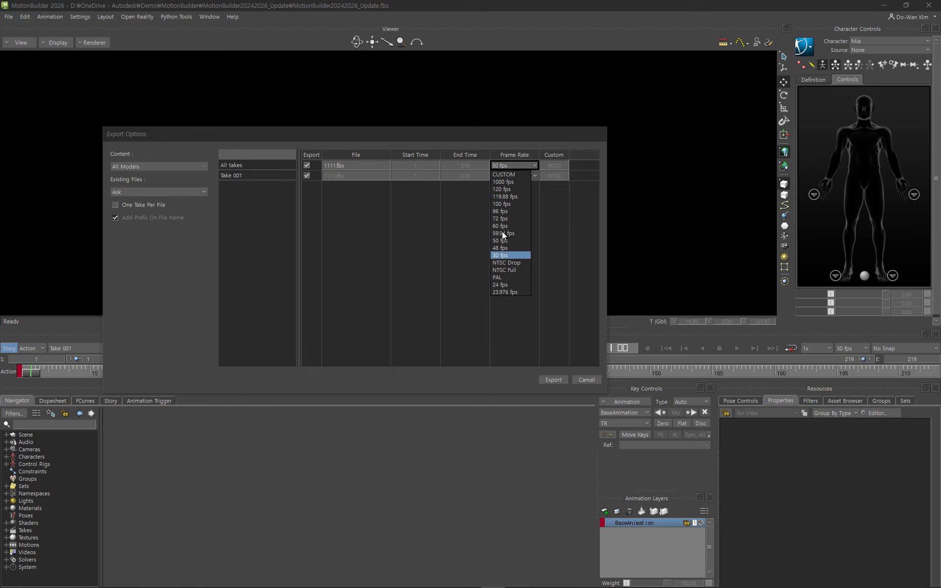
pyautogui.click(505, 174)
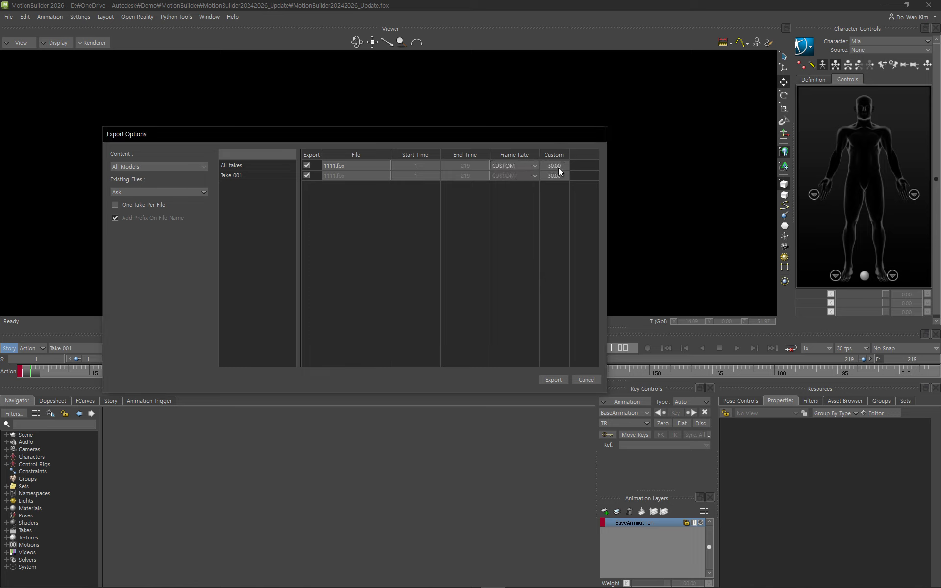
pyautogui.click(586, 379)
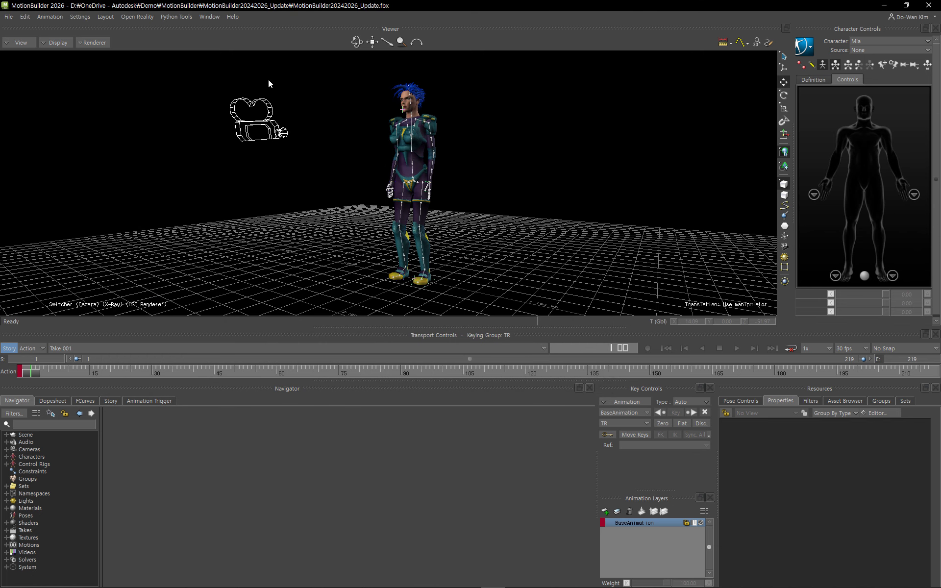
# Step: Show the Python Status Bar in the viewer area and open the Python Editor from it
pyautogui.click(207, 15)
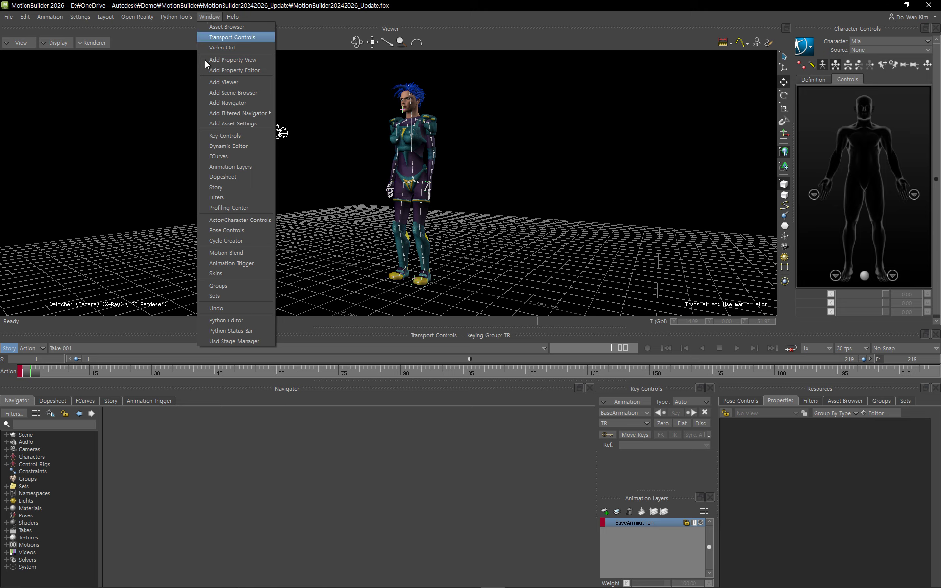
pyautogui.click(241, 332)
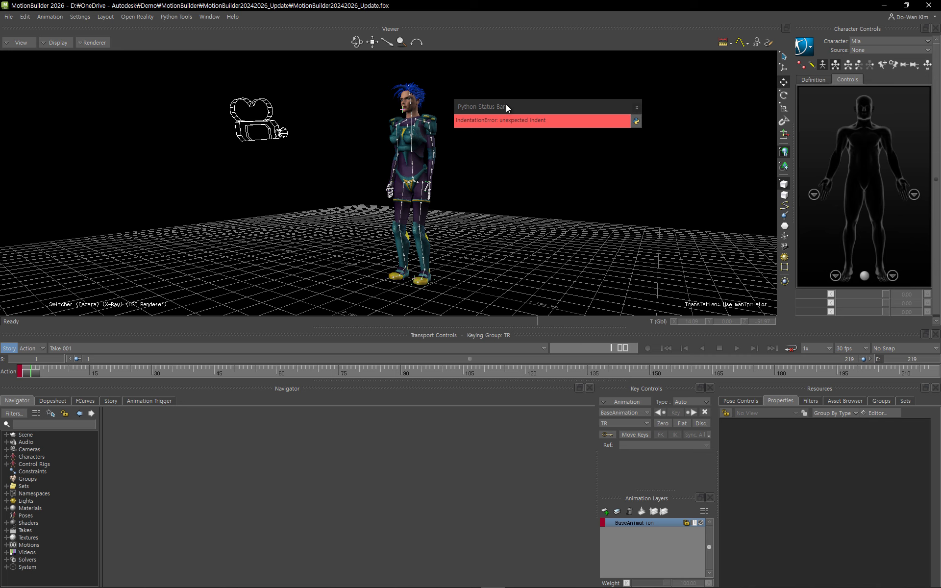
pyautogui.moveTo(506, 105)
pyautogui.mouseDown()
pyautogui.moveTo(487, 108)
pyautogui.moveTo(513, 107)
pyautogui.mouseUp()
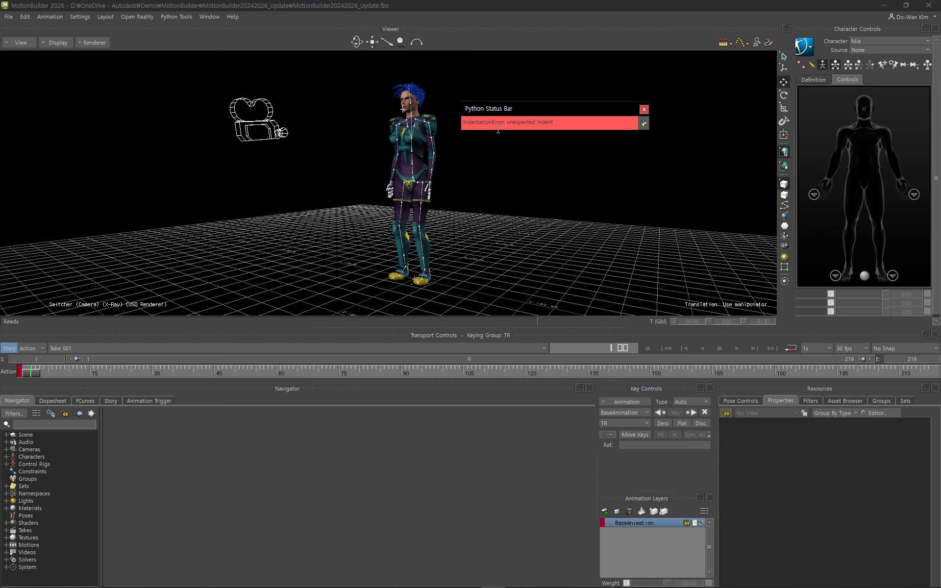
pyautogui.click(646, 125)
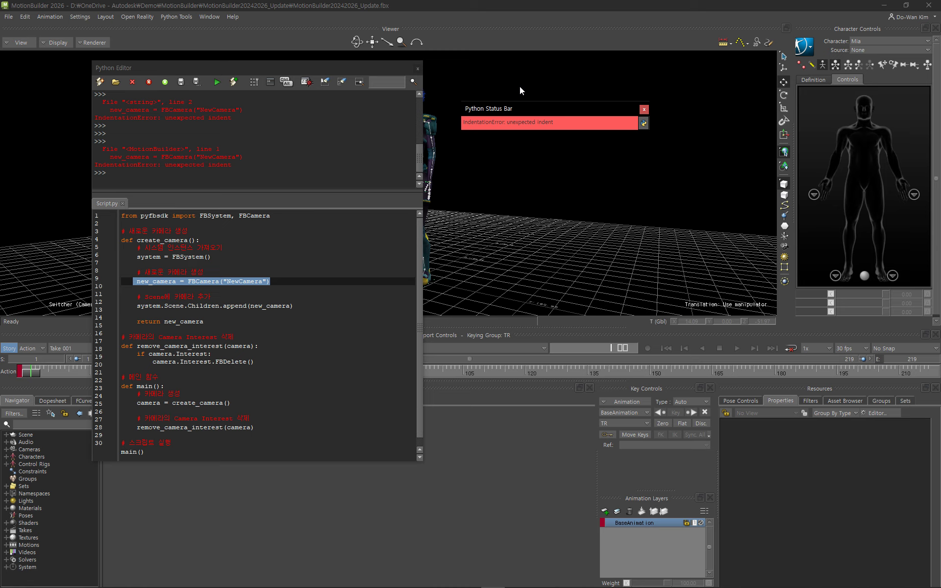
# Step: Run only the script lines from def create_camera(): through new_camera = FBCamera("NewCamera")
pyautogui.click(366, 335)
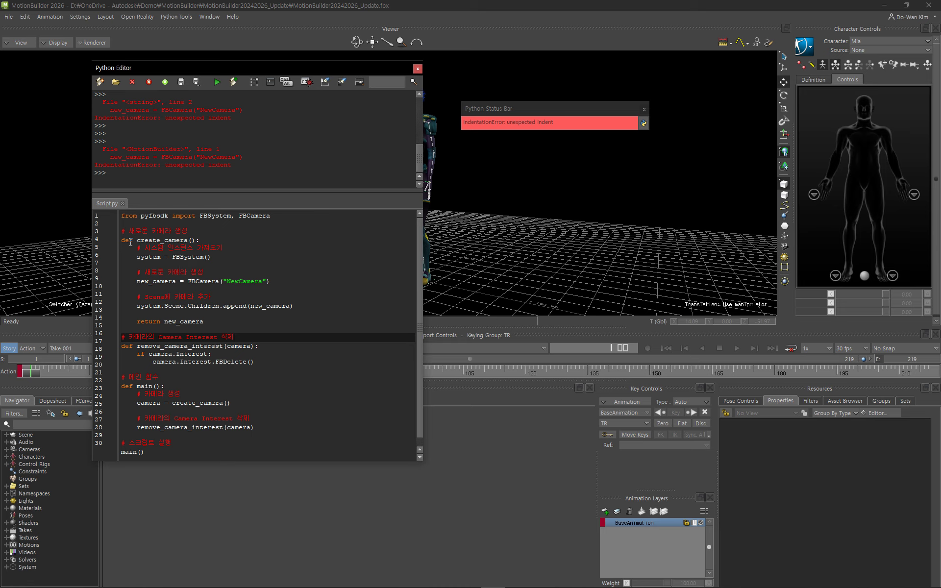
pyautogui.click(157, 243)
pyautogui.moveTo(121, 241); pyautogui.dragTo(286, 283)
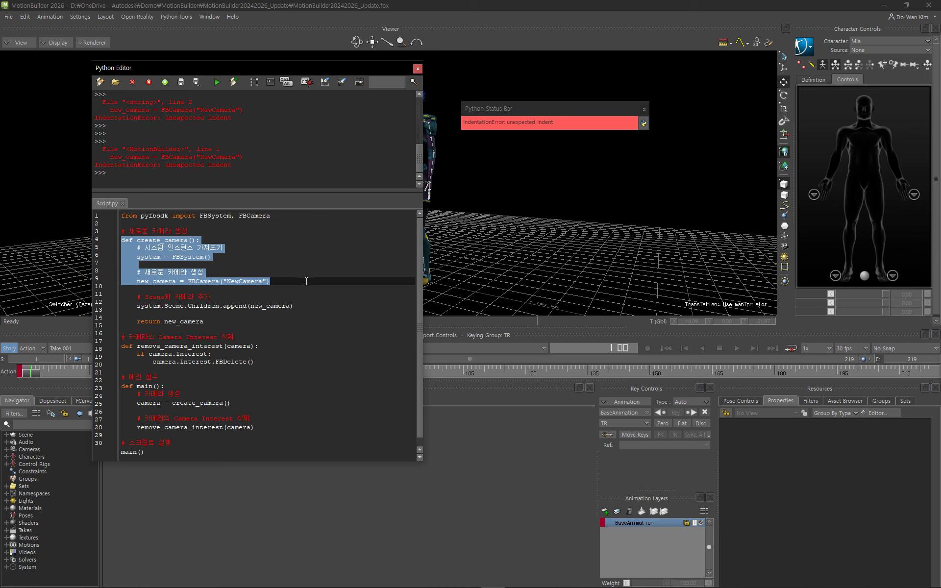
pyautogui.hotkey('ctrl', 'Return')
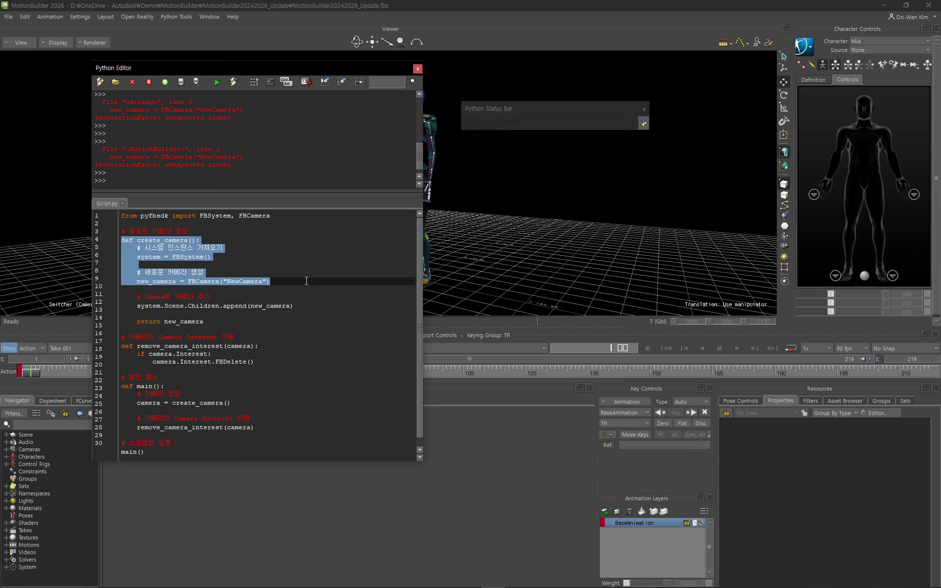
# Step: Run only the new_camera = FBCamera("NewCamera") line with its comment, and close the Python Editor and status bar
pyautogui.click(275, 283)
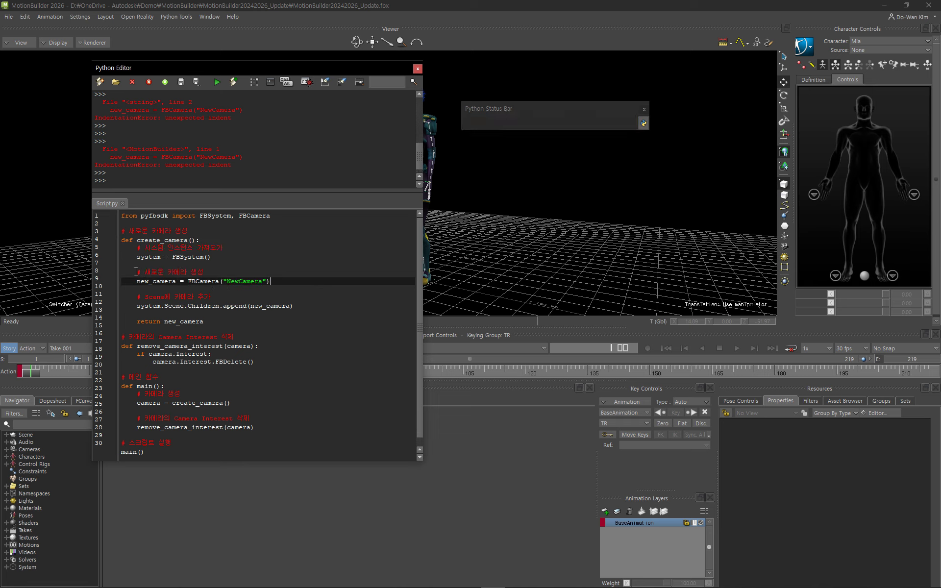
pyautogui.moveTo(136, 272); pyautogui.dragTo(306, 281)
pyautogui.hotkey('ctrl', 'Return')
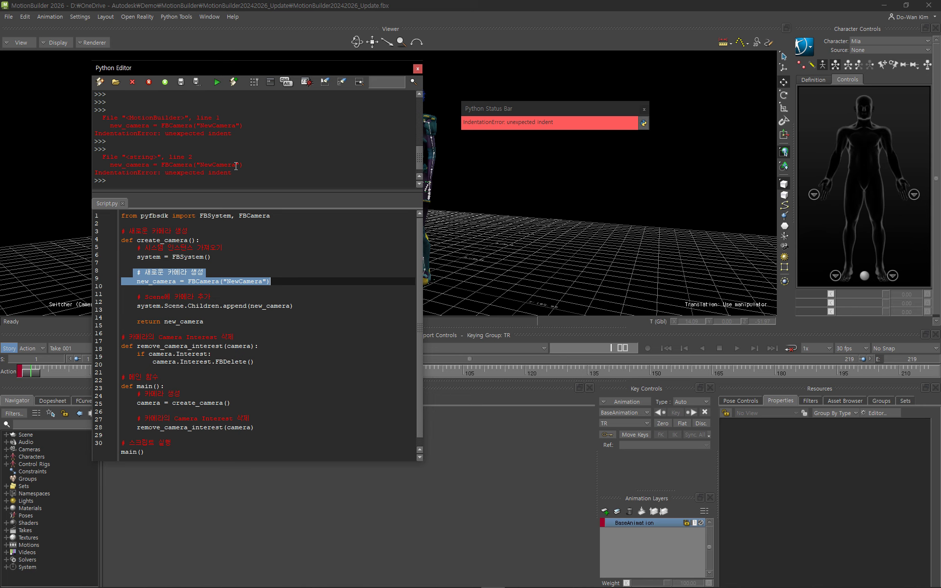
pyautogui.click(417, 68)
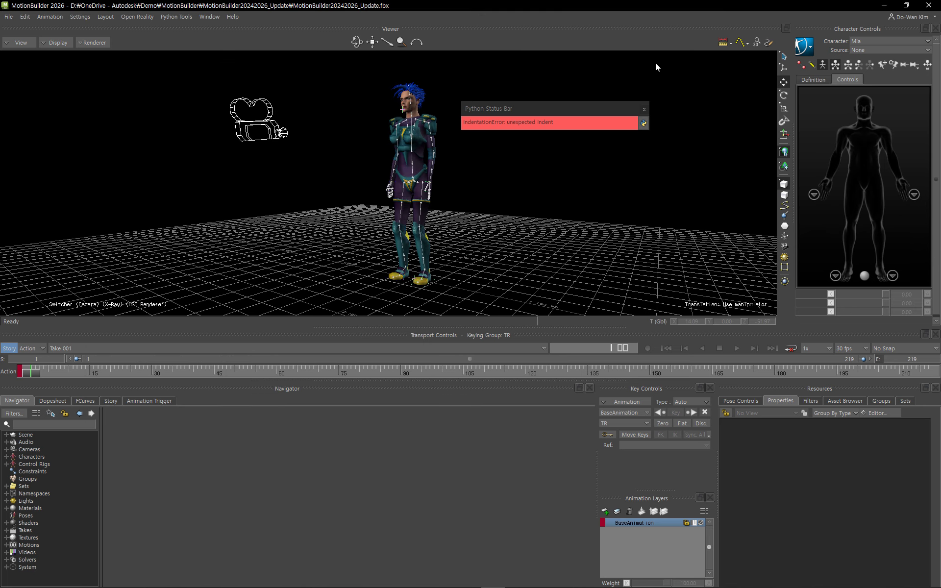
pyautogui.click(647, 109)
# Step: Split the viewer into two panes and frame the camera and Camera Interest nodes in the second pane's schematic view
pyautogui.hotkey('ctrl', '2')
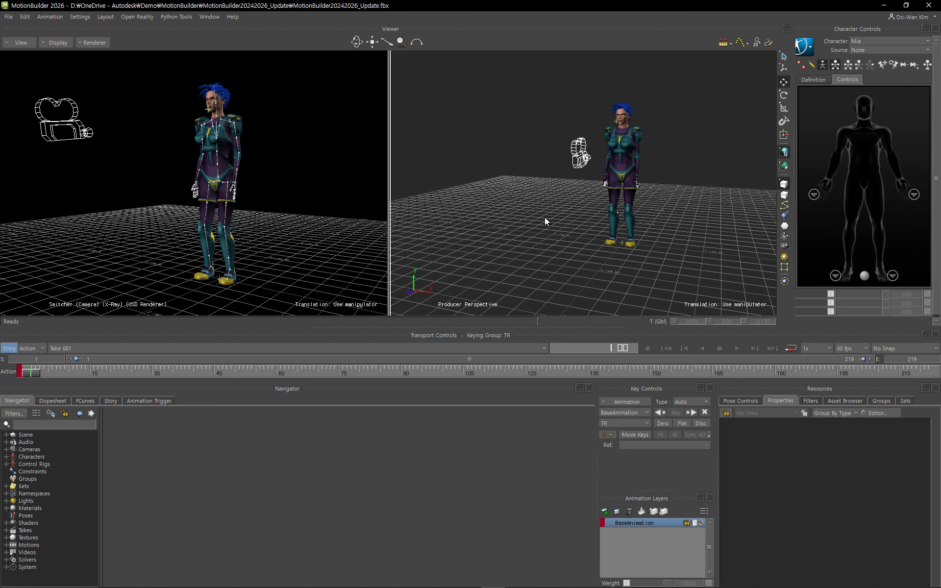
pyautogui.hotkey('ctrl', 'w')
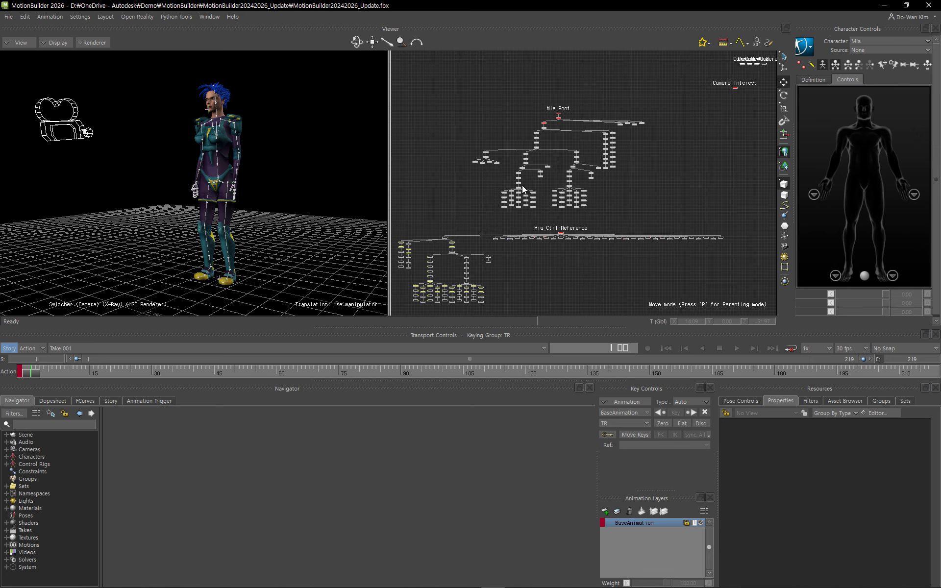
pyautogui.keyDown('shift'); pyautogui.moveTo(663, 143); pyautogui.dragTo(541, 218); pyautogui.keyUp('shift')
pyautogui.keyDown('ctrl'); pyautogui.moveTo(541, 218); pyautogui.dragTo(708, 198); pyautogui.keyUp('ctrl')
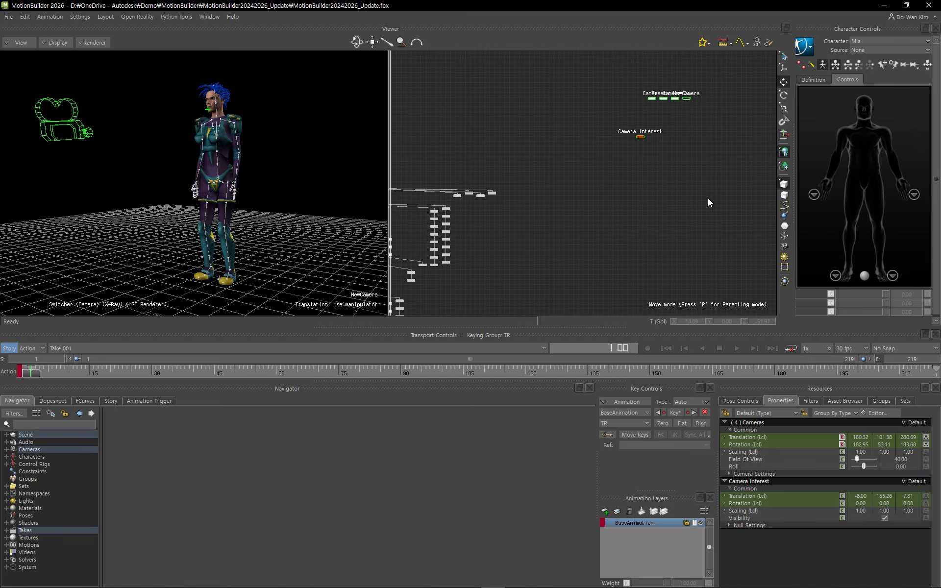
pyautogui.press('f')
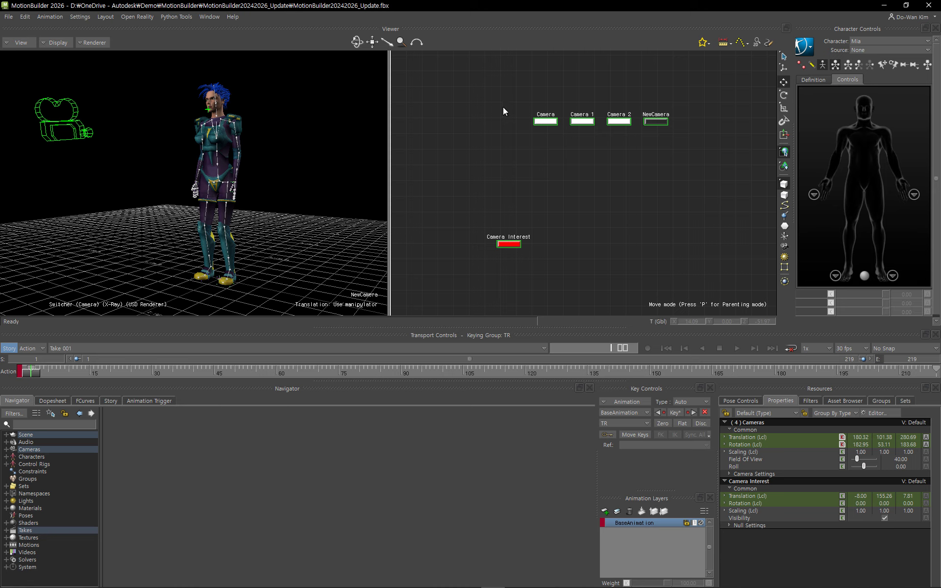
# Step: Try repositioning the four camera nodes, alone and together with Camera Interest, in the schematic view, and undo the moves
pyautogui.moveTo(503, 107); pyautogui.dragTo(714, 155)
pyautogui.moveTo(553, 139); pyautogui.dragTo(544, 202)
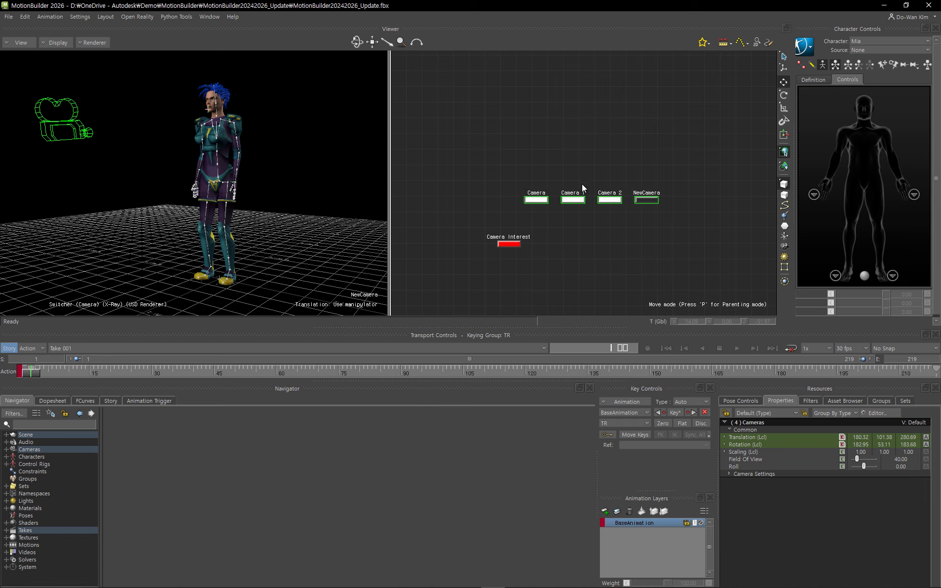
pyautogui.keyDown('shift'); pyautogui.click(508, 243); pyautogui.keyUp('shift')
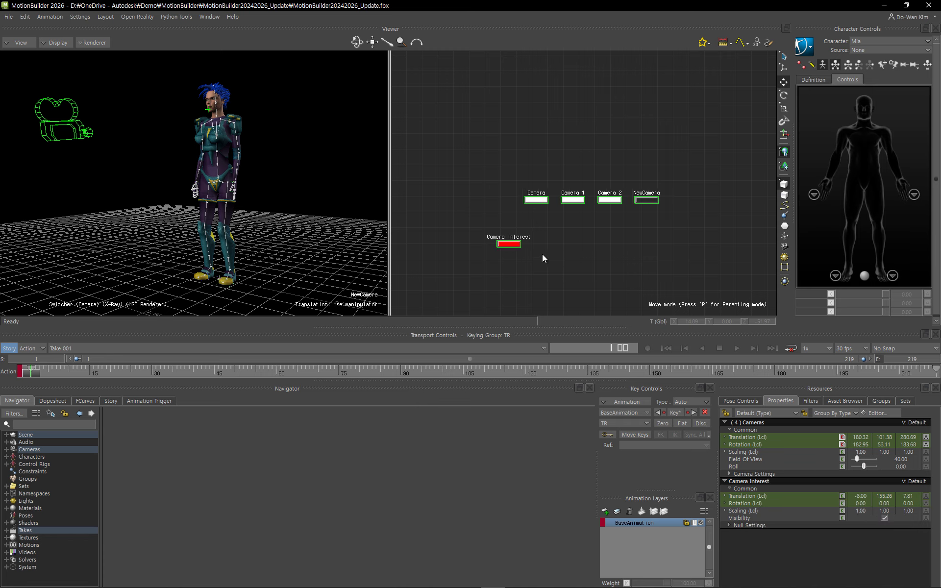
pyautogui.moveTo(508, 245); pyautogui.dragTo(674, 210)
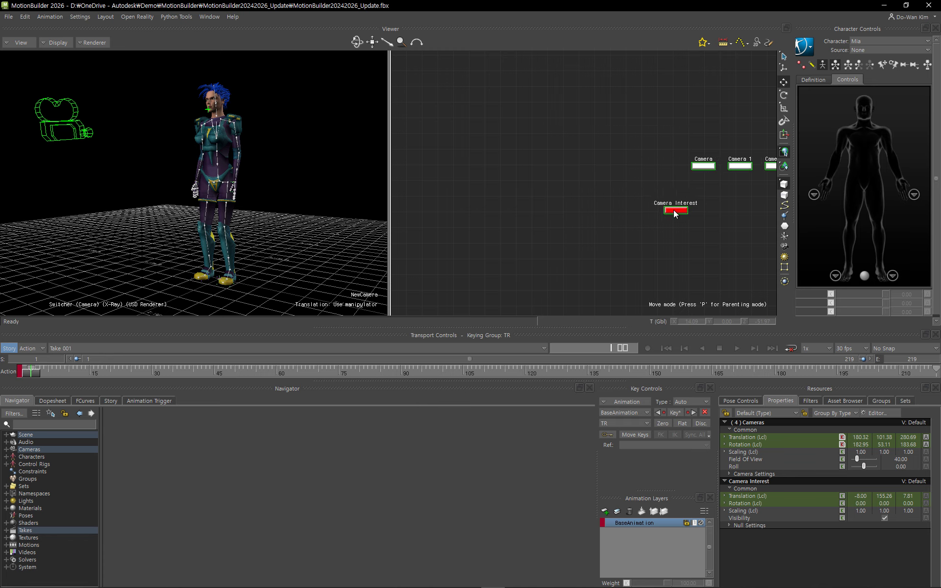
pyautogui.hotkey('ctrl', 'z')
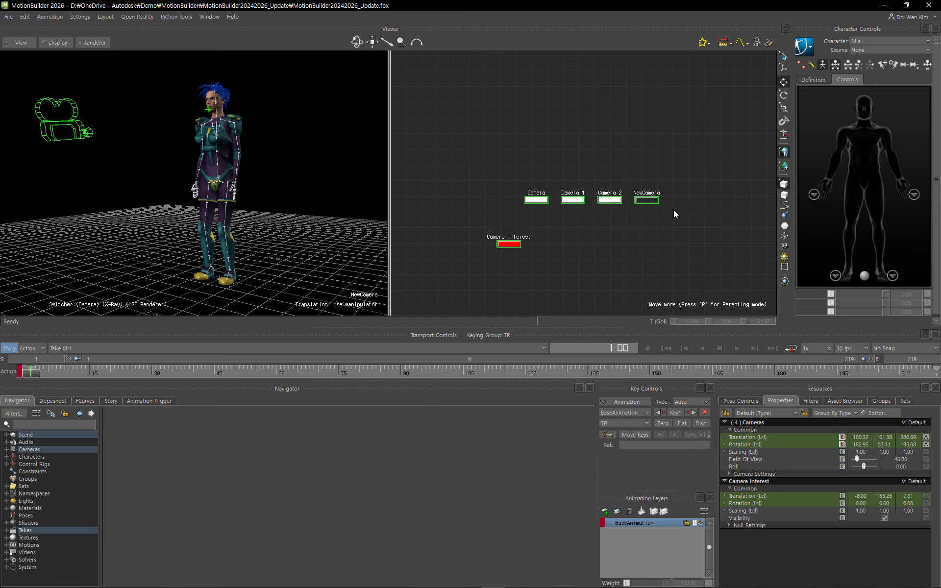
pyautogui.hotkey('ctrl', 'z')
pyautogui.hotkey('ctrl', 'z')
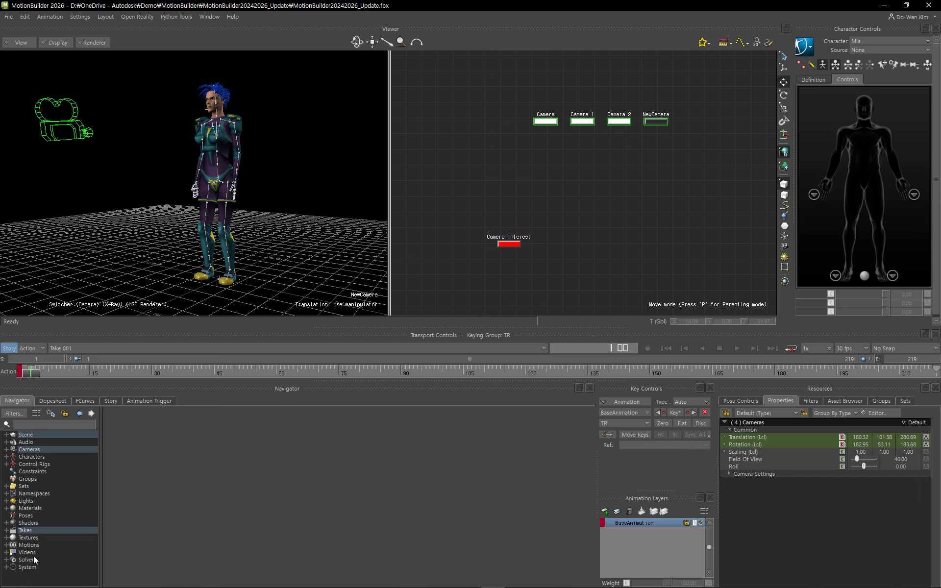
# Step: Expand the scene's videos and show the video settings of Street_Stroll.mp4
pyautogui.click(6, 554)
pyautogui.scroll(-1, 46, 496)
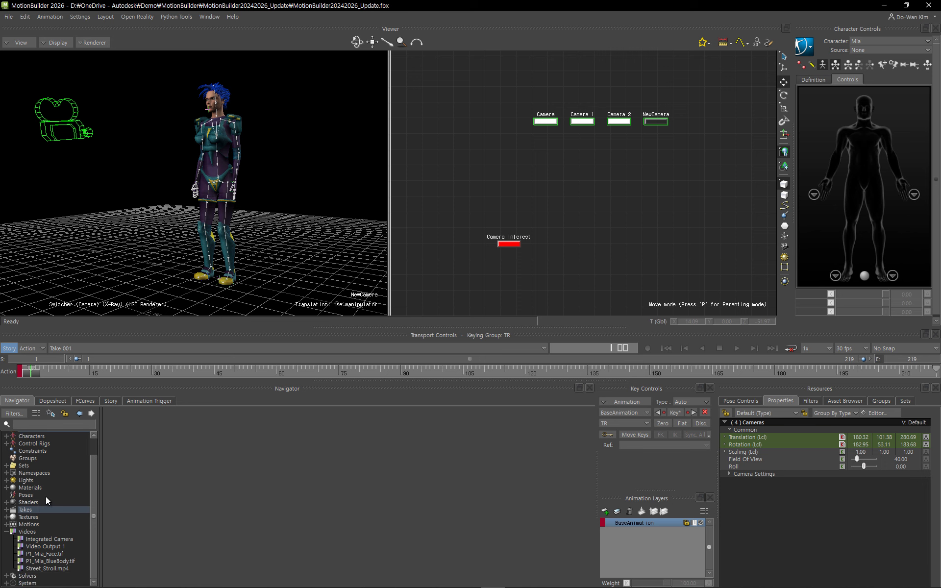
pyautogui.click(48, 569)
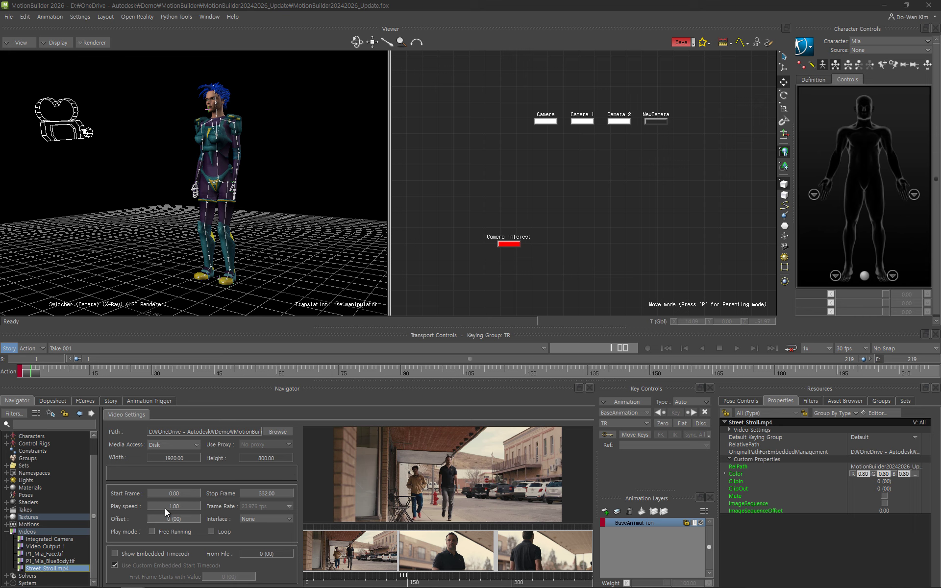
# Step: Add a take time mark at about frame 36 and a global time mark at about frame 71 on the timeline
pyautogui.rightClick(184, 371)
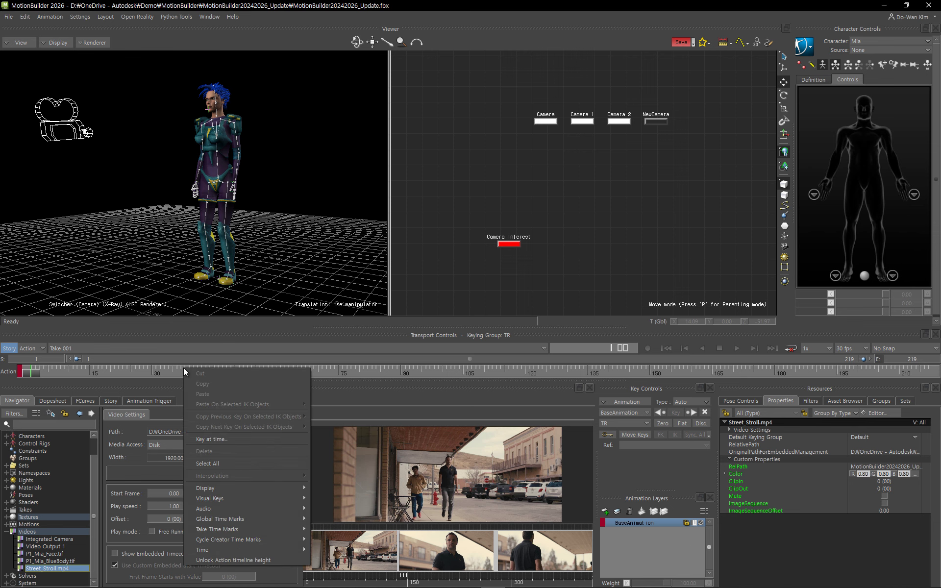
pyautogui.moveTo(269, 519)
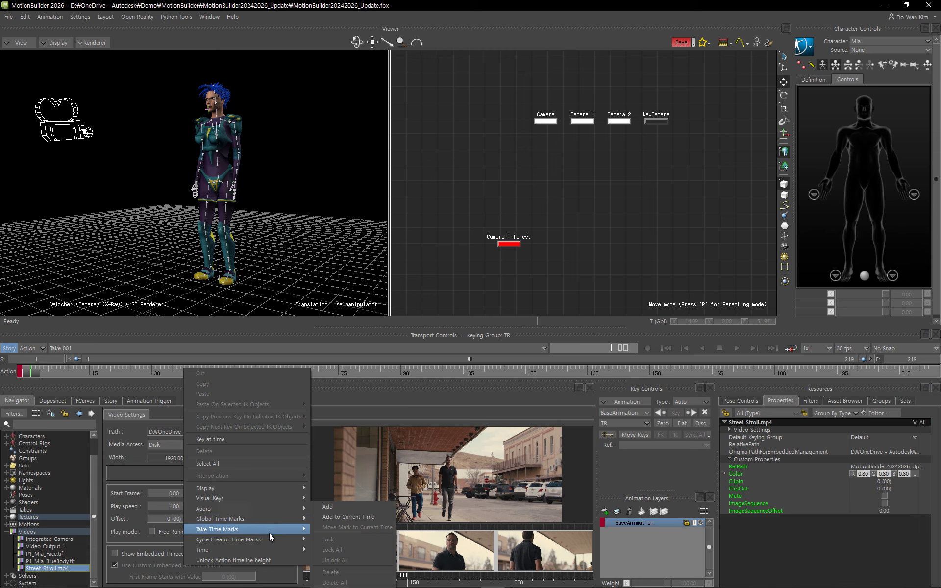
pyautogui.click(330, 508)
pyautogui.rightClick(327, 369)
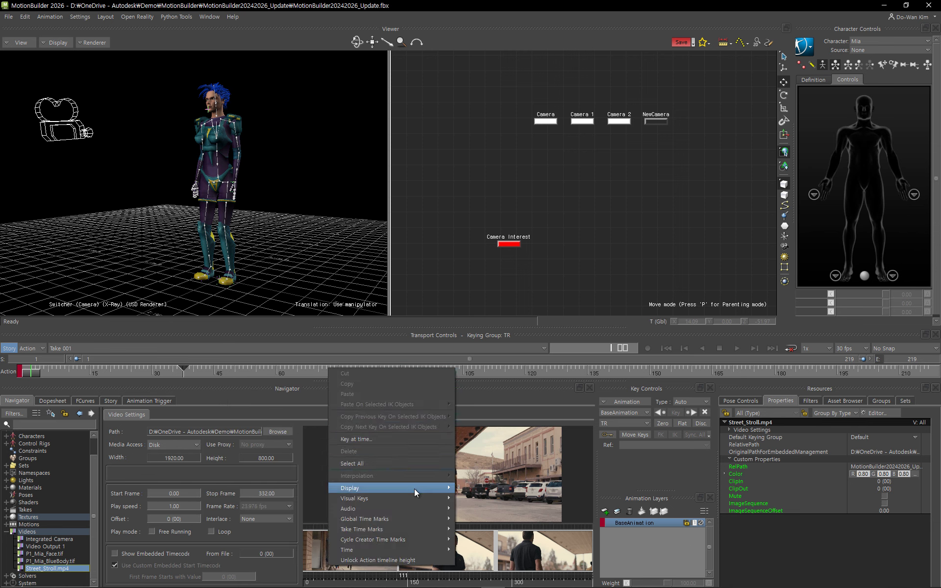
pyautogui.moveTo(420, 518)
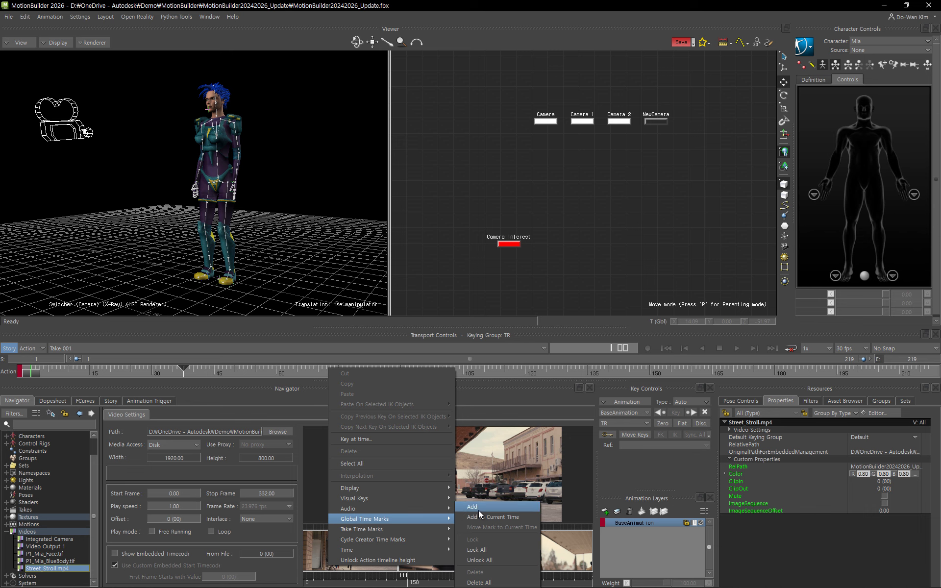
pyautogui.click(479, 510)
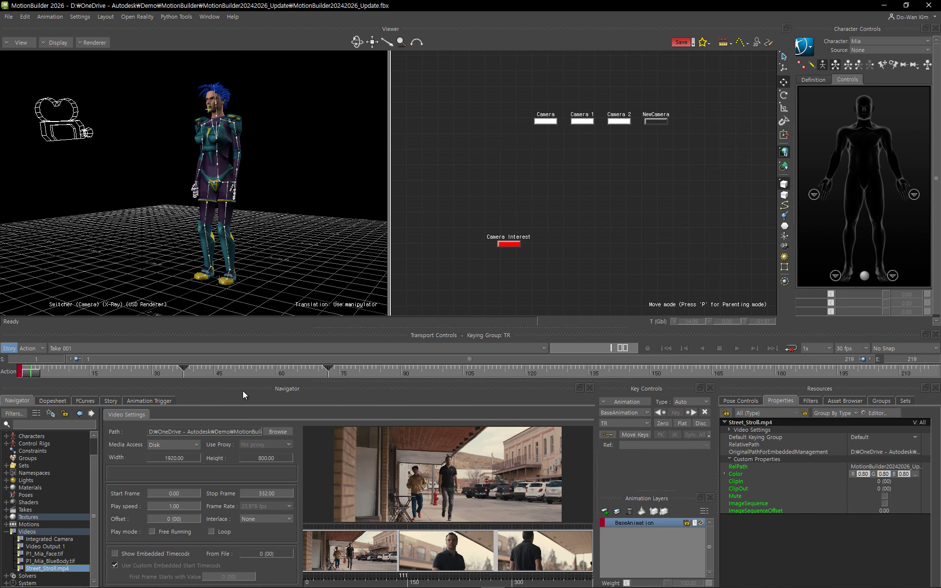
# Step: Move the current time to about frame 31 and lock all global time marks on the timeline
pyautogui.moveTo(34, 372); pyautogui.dragTo(186, 371)
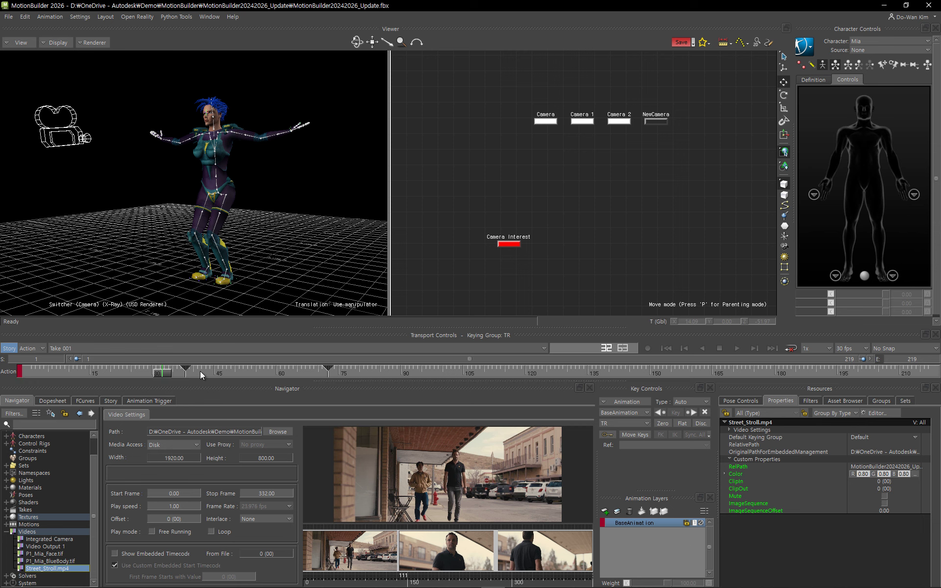
pyautogui.rightClick(200, 376)
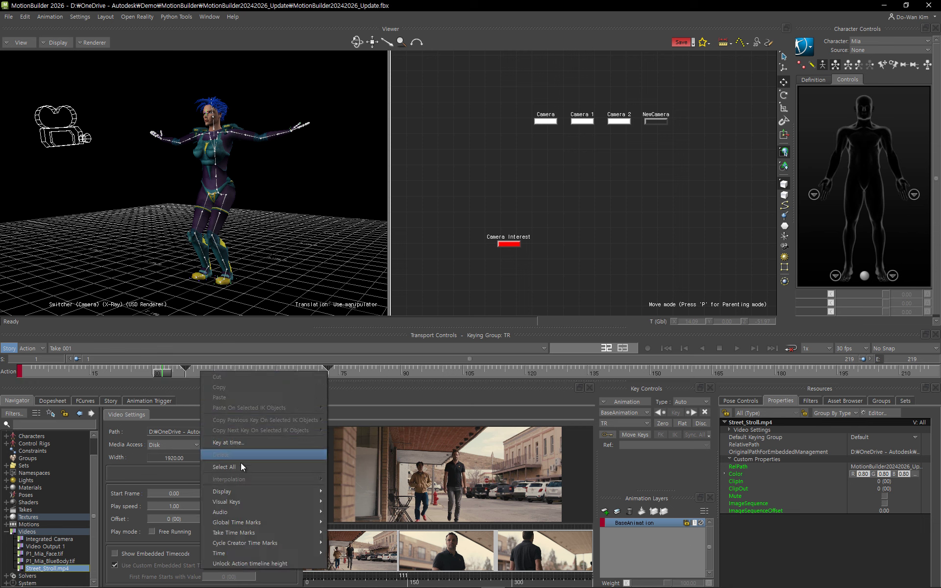
pyautogui.moveTo(277, 530)
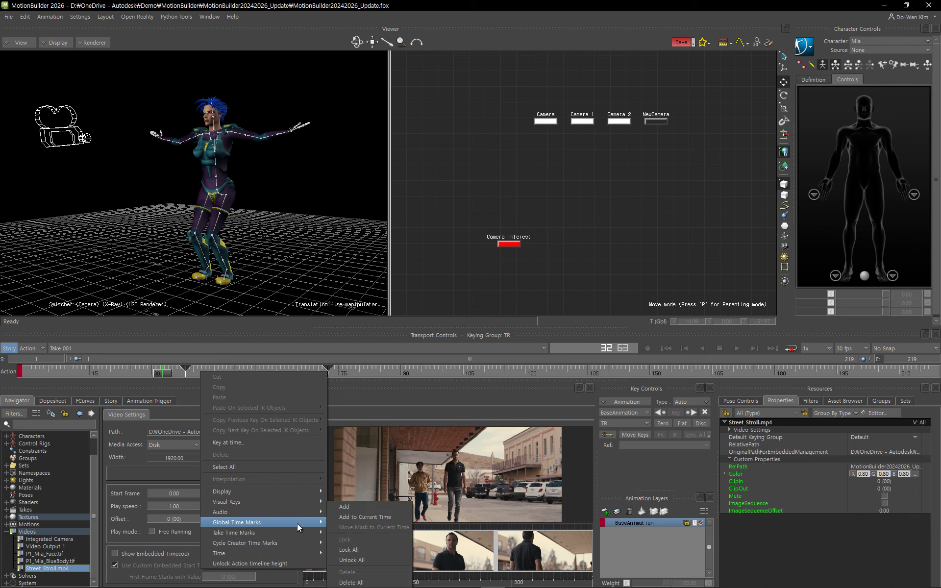
pyautogui.click(360, 551)
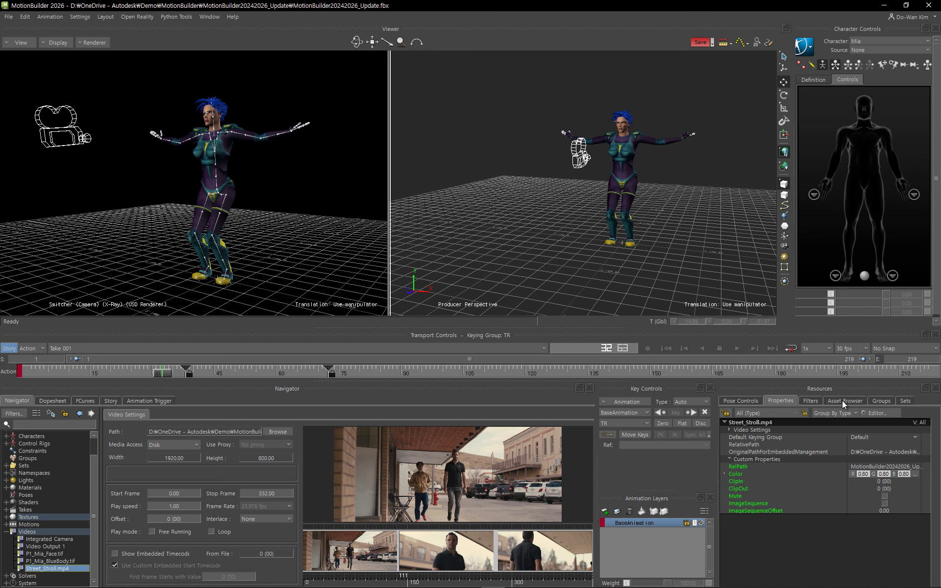
# Step: Add an Actor from the character templates to the scene and show its symmetry edit options
pyautogui.click(842, 401)
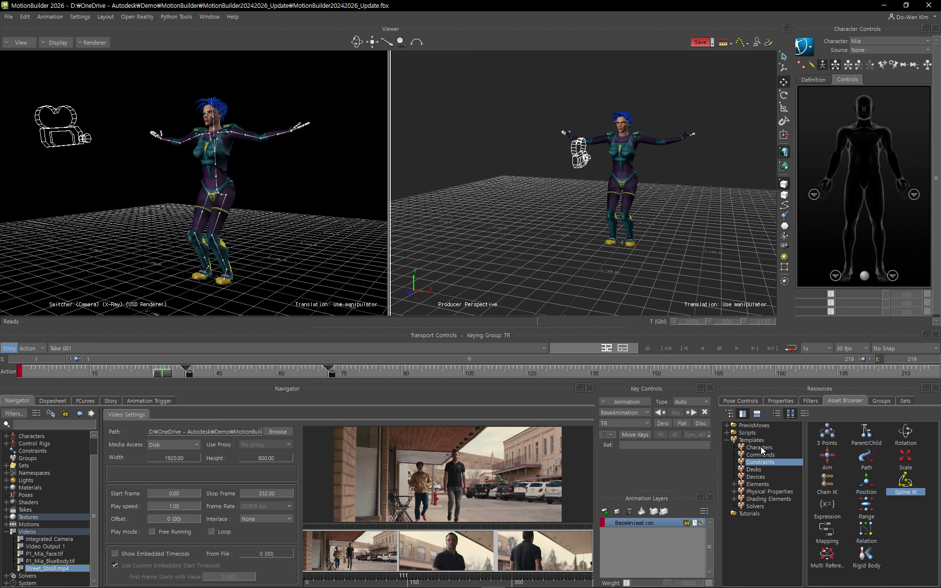
pyautogui.click(791, 449)
pyautogui.moveTo(827, 432); pyautogui.dragTo(559, 277)
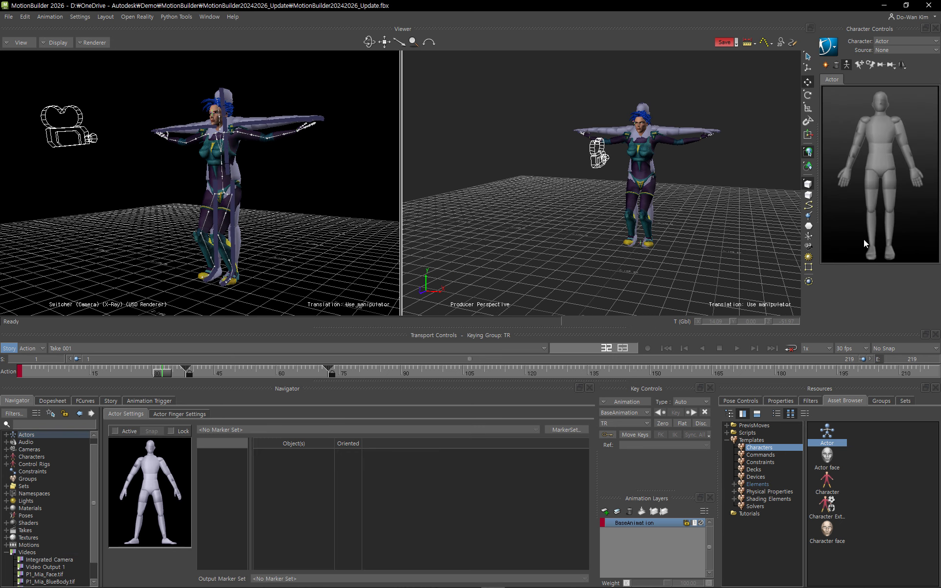
pyautogui.click(902, 65)
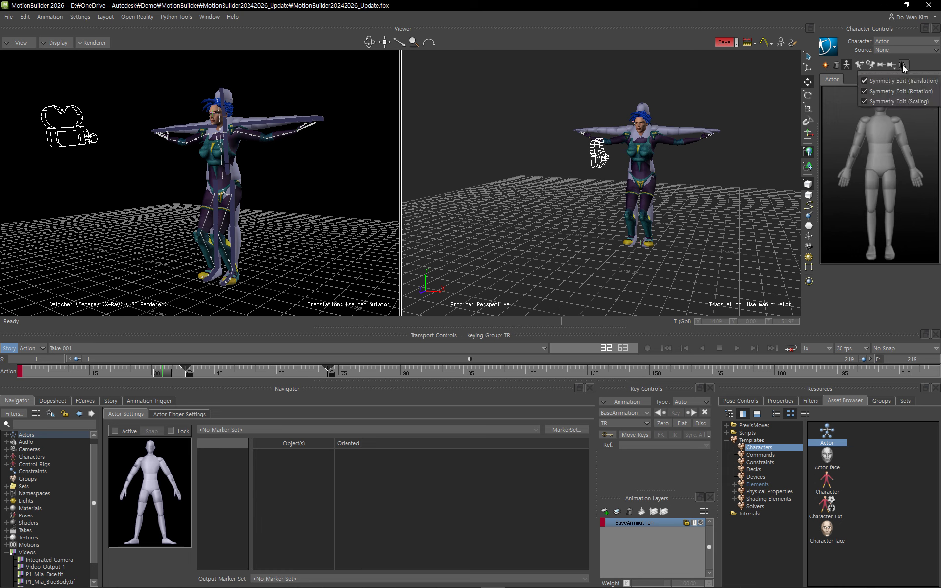
pyautogui.click(902, 65)
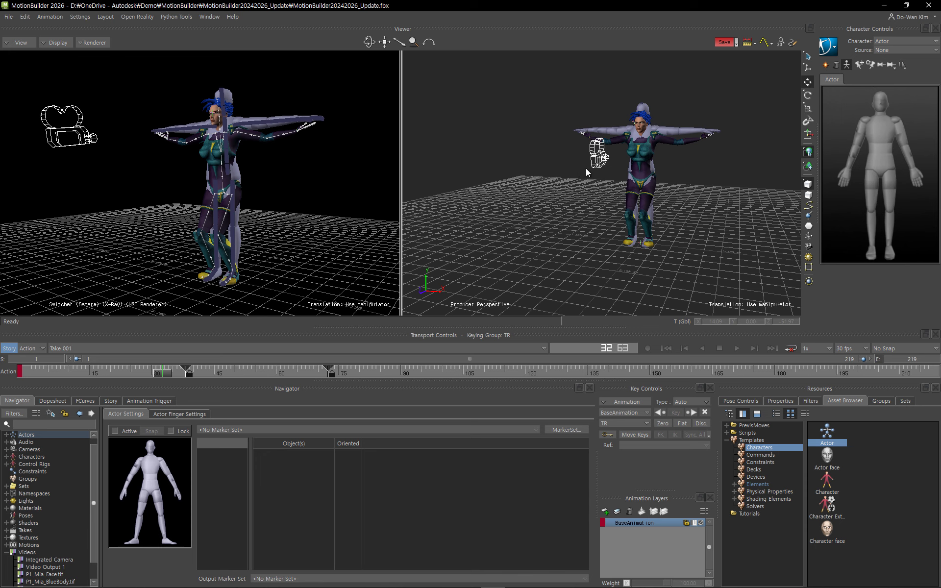
# Step: Rotate the actor's left collar to about -41 degrees around Z, lowering both arms symmetrically
pyautogui.moveTo(586, 172)
pyautogui.keyDown('ctrl'); pyautogui.mouseDown()
pyautogui.moveTo(693, 163)
pyautogui.moveTo(637, 169)
pyautogui.moveTo(652, 157)
pyautogui.moveTo(606, 169)
pyautogui.moveTo(578, 158)
pyautogui.mouseUp(); pyautogui.keyUp('ctrl')
pyautogui.click(557, 148)
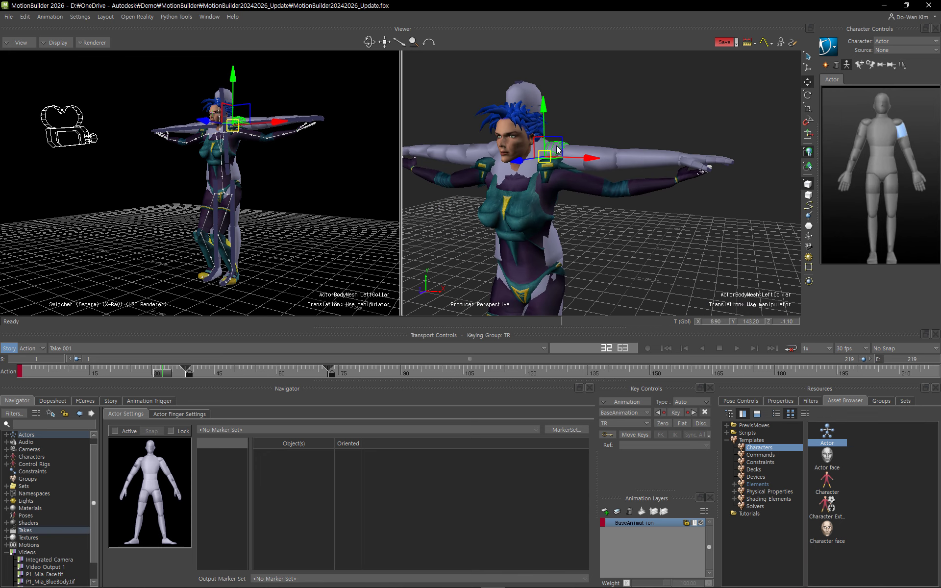
pyautogui.press('r')
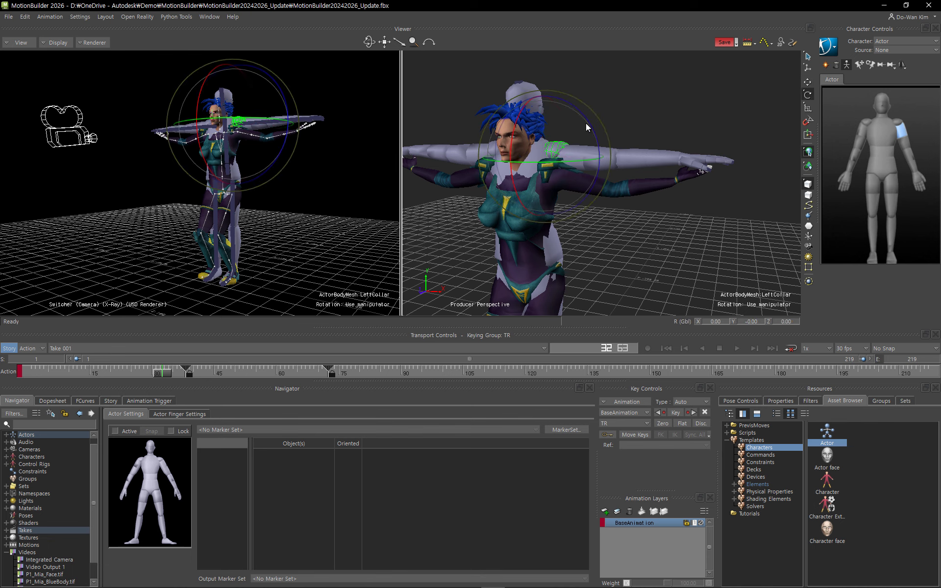
pyautogui.moveTo(587, 123); pyautogui.dragTo(589, 142)
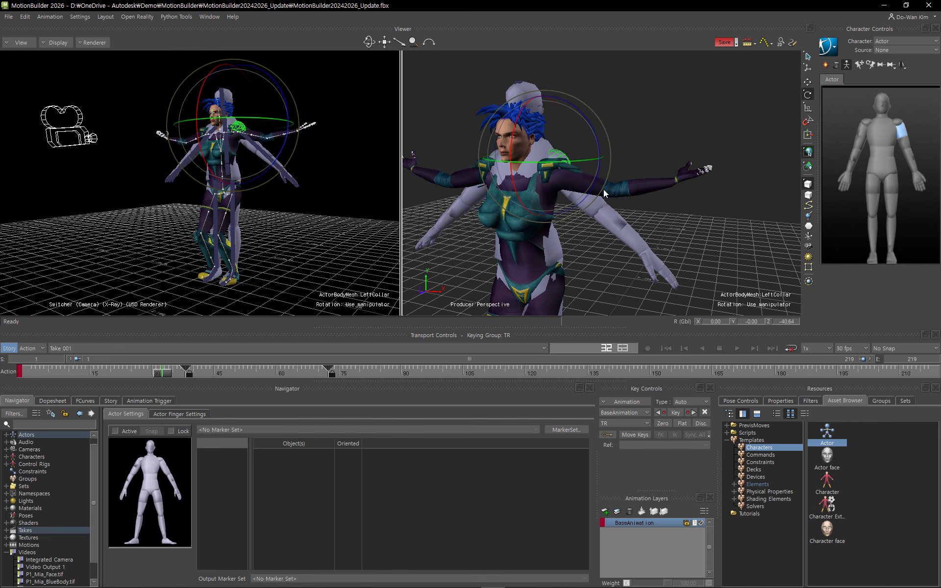
pyautogui.keyDown('shift'); pyautogui.moveTo(605, 190); pyautogui.dragTo(634, 180); pyautogui.keyUp('shift')
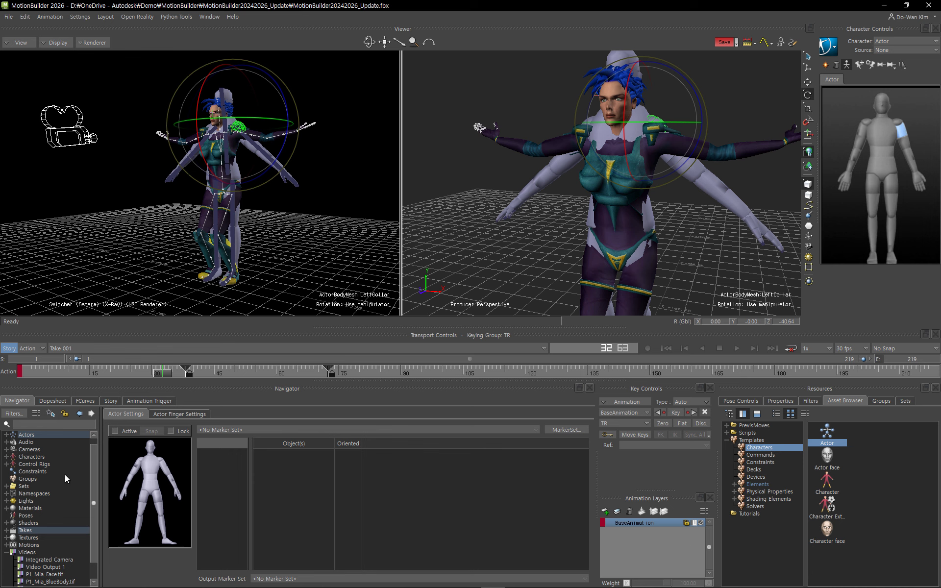
# Step: Delete the Actor from the scene
pyautogui.click(6, 435)
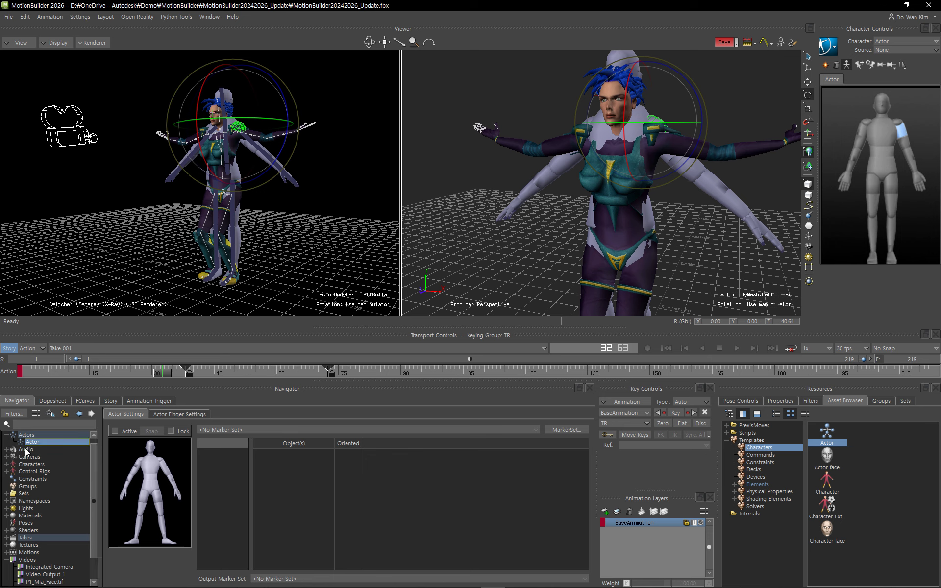
pyautogui.click(33, 442)
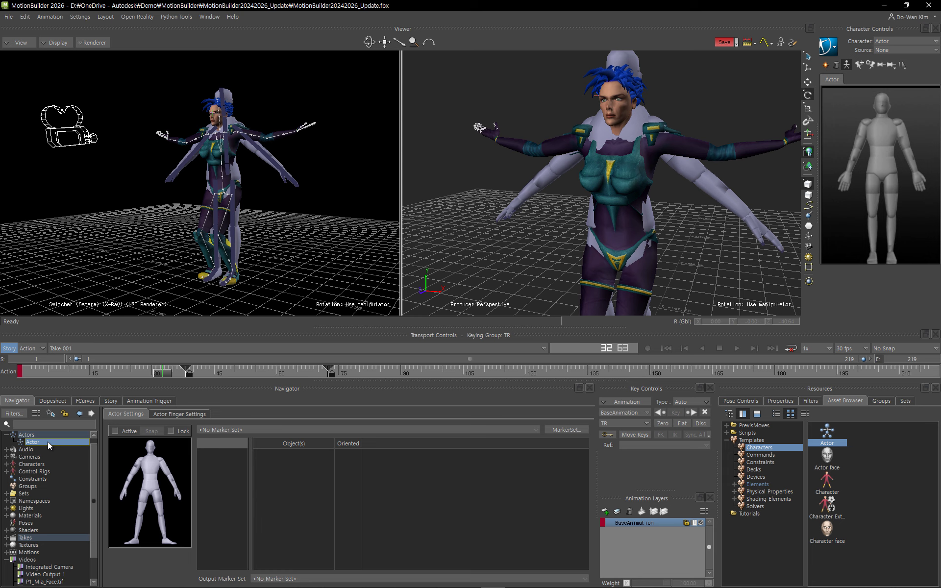
pyautogui.rightClick(48, 442)
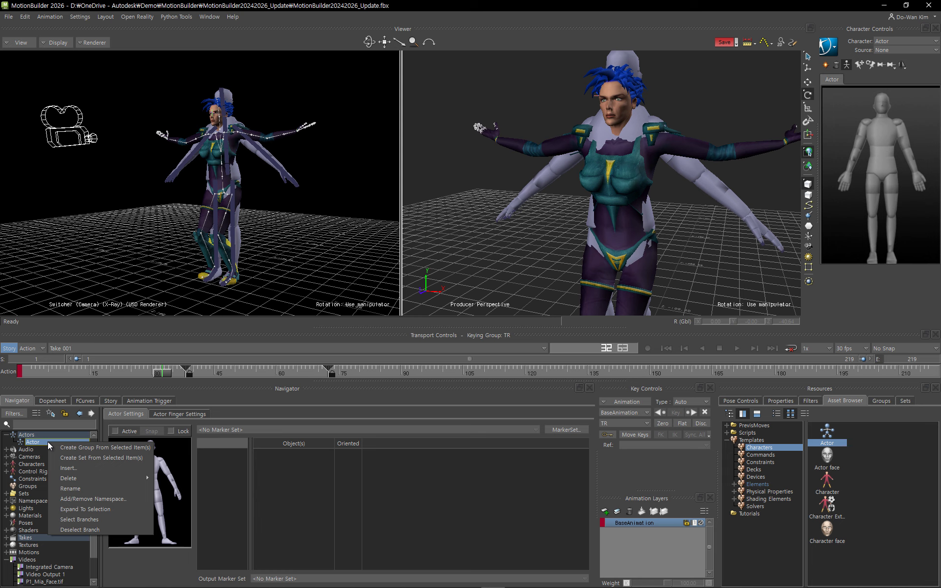
pyautogui.moveTo(111, 478)
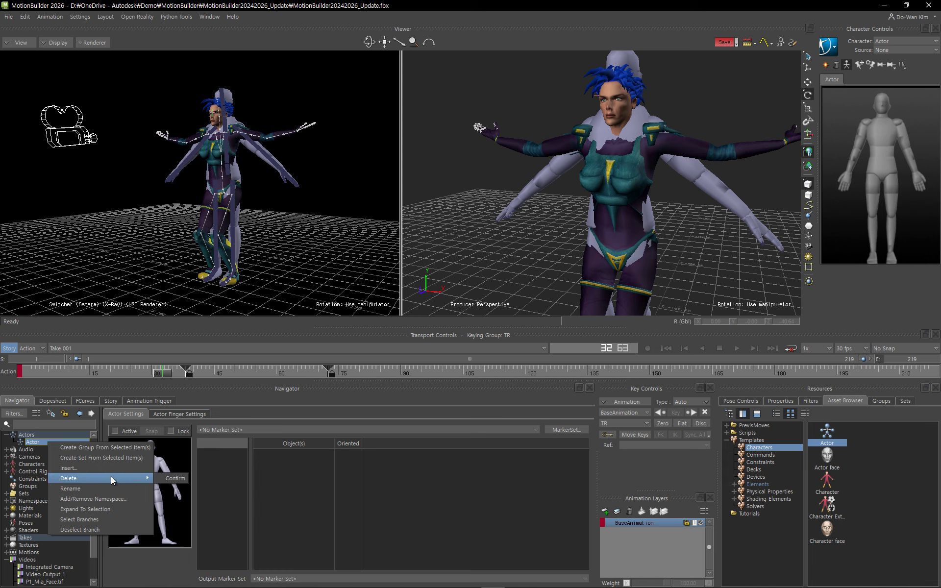
pyautogui.click(28, 444)
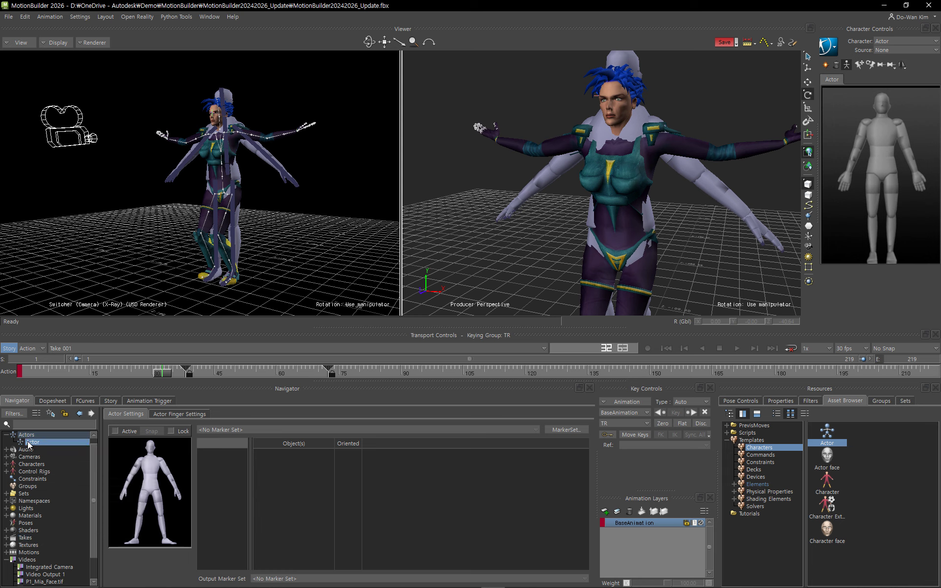
pyautogui.press('Delete')
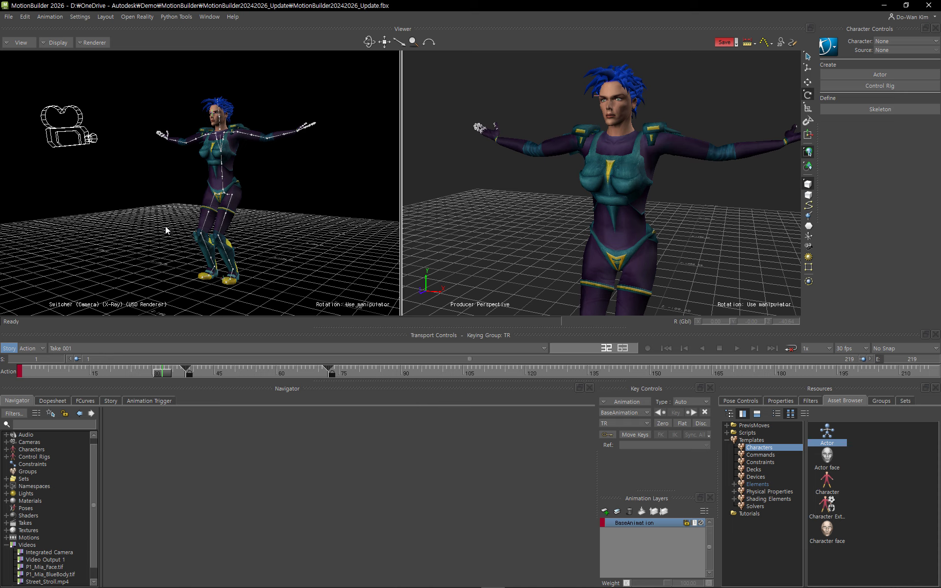
# Step: Display the Producer Perspective in X-Ray mode, add a Spline IK constraint and show its constraint settings
pyautogui.click(63, 44)
pyautogui.click(74, 63)
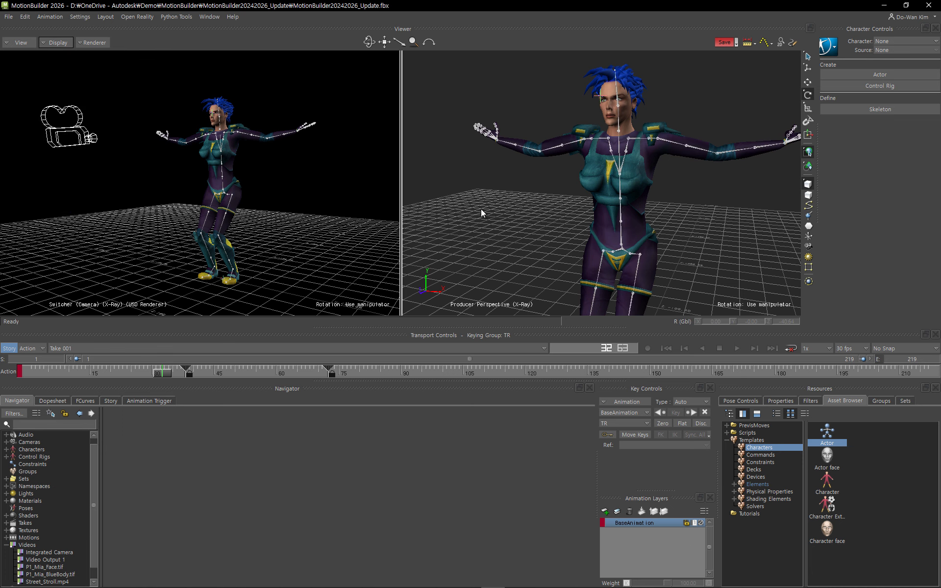
pyautogui.click(763, 461)
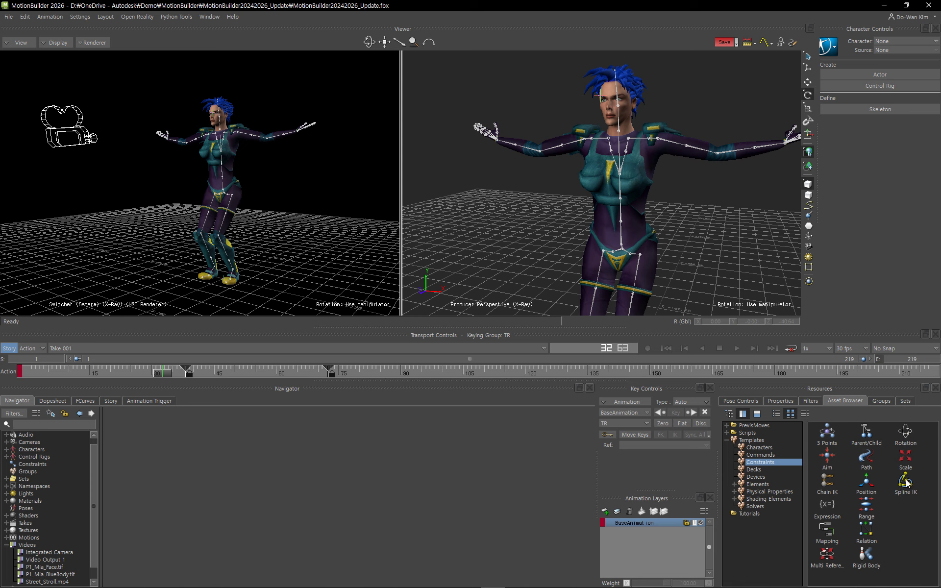
pyautogui.moveTo(906, 483); pyautogui.dragTo(518, 228)
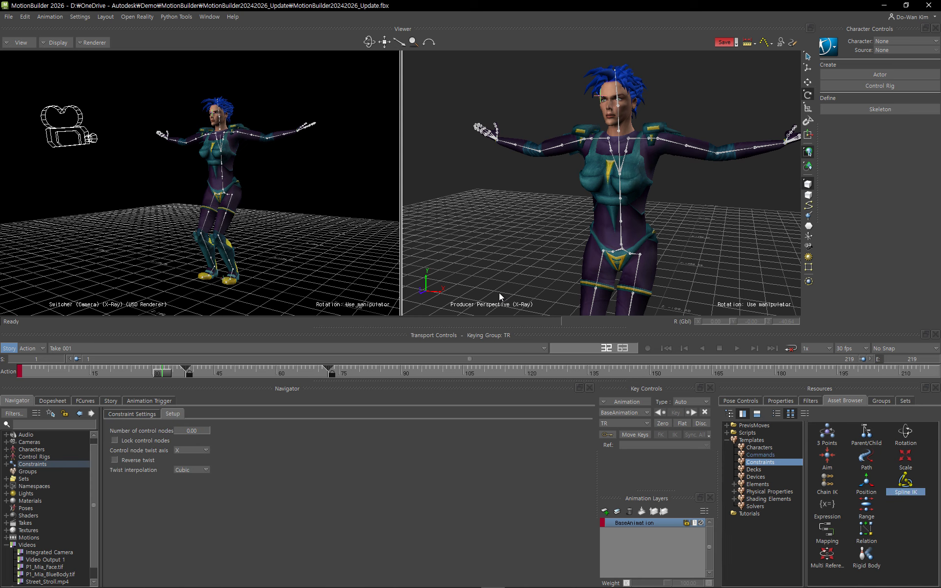
pyautogui.click(148, 415)
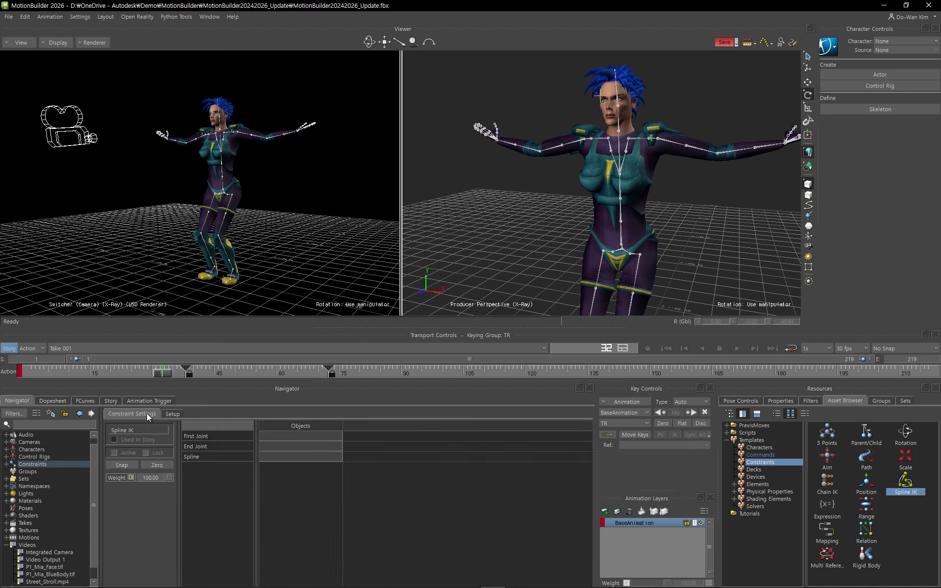
# Step: Assign Mia:LeftArm as the First Joint and Mia:LeftHand as the End Joint of the Spline IK constraint
pyautogui.click(668, 142)
pyautogui.keyDown('alt'); pyautogui.moveTo(668, 141); pyautogui.dragTo(317, 436); pyautogui.keyUp('alt')
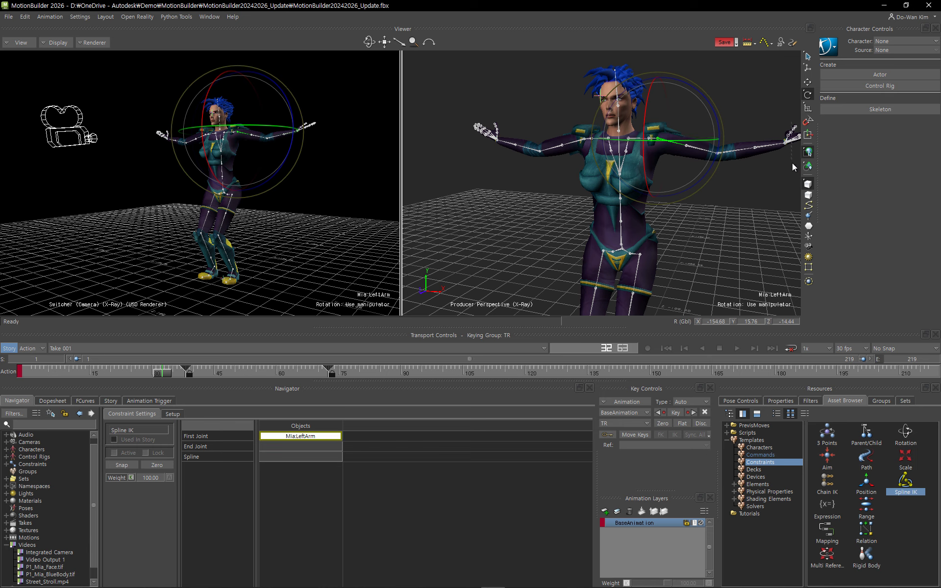
pyautogui.click(791, 141)
pyautogui.keyDown('alt'); pyautogui.moveTo(791, 141); pyautogui.dragTo(292, 464); pyautogui.keyUp('alt')
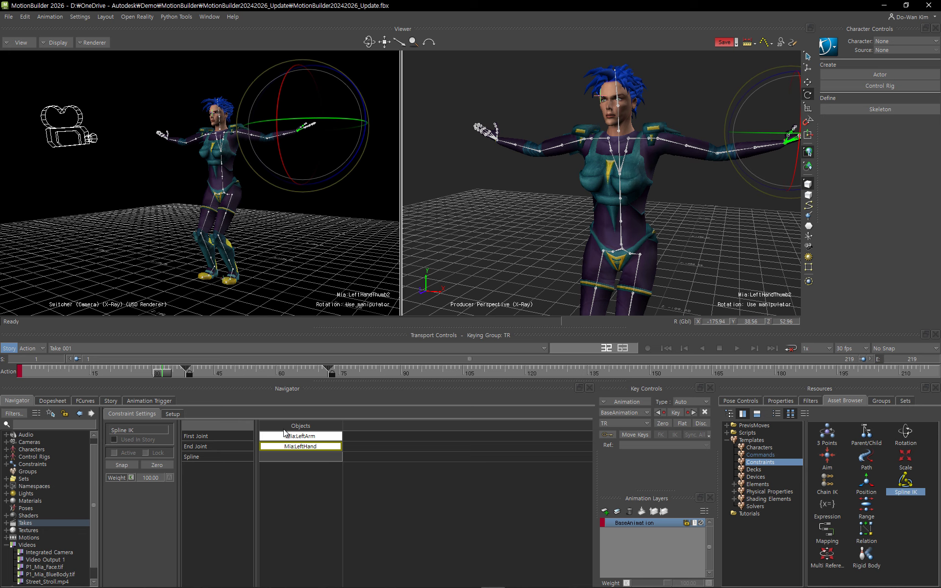
pyautogui.click(474, 264)
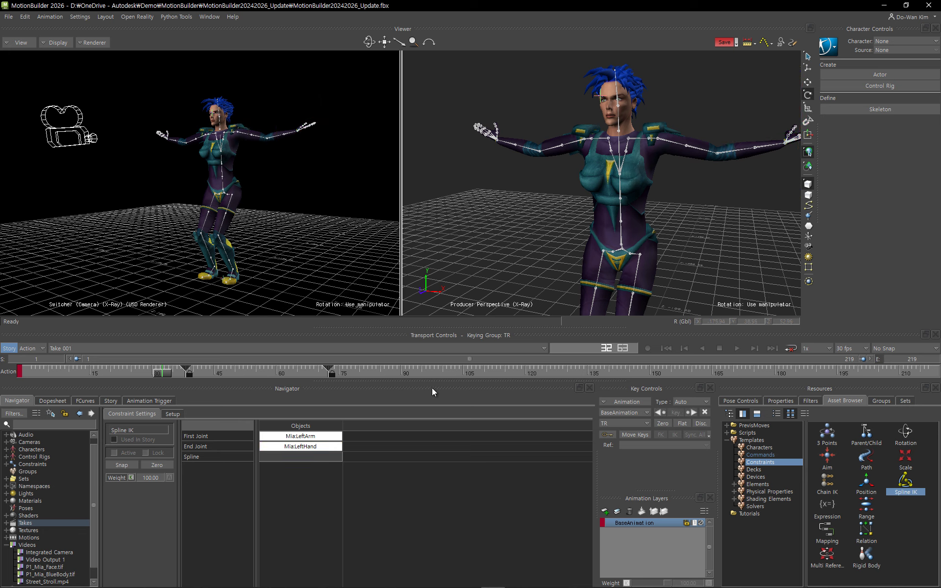
# Step: Select the left arm joint in the scene from the constraint's First Joint entry using Select Scene Object
pyautogui.click(674, 141)
pyautogui.click(526, 250)
pyautogui.rightClick(300, 438)
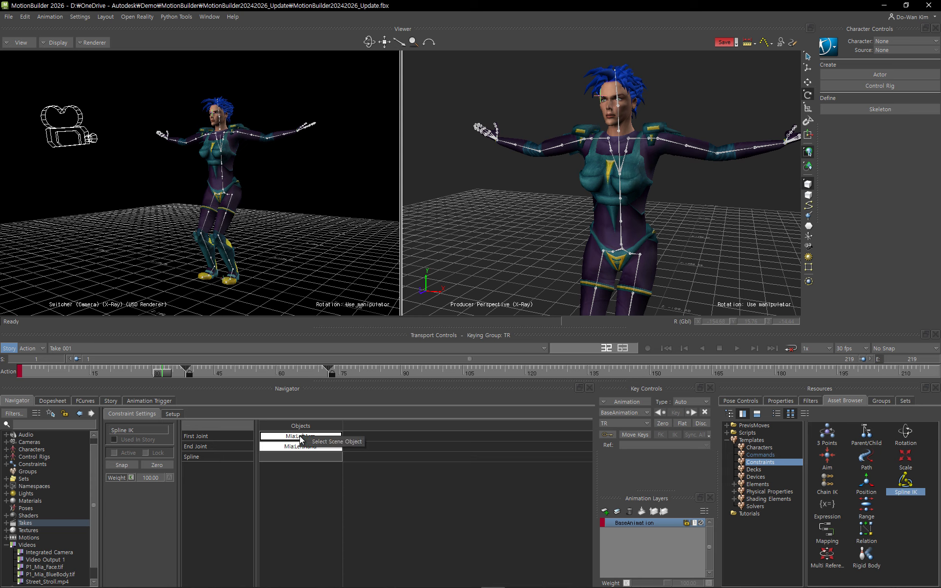
pyautogui.click(331, 444)
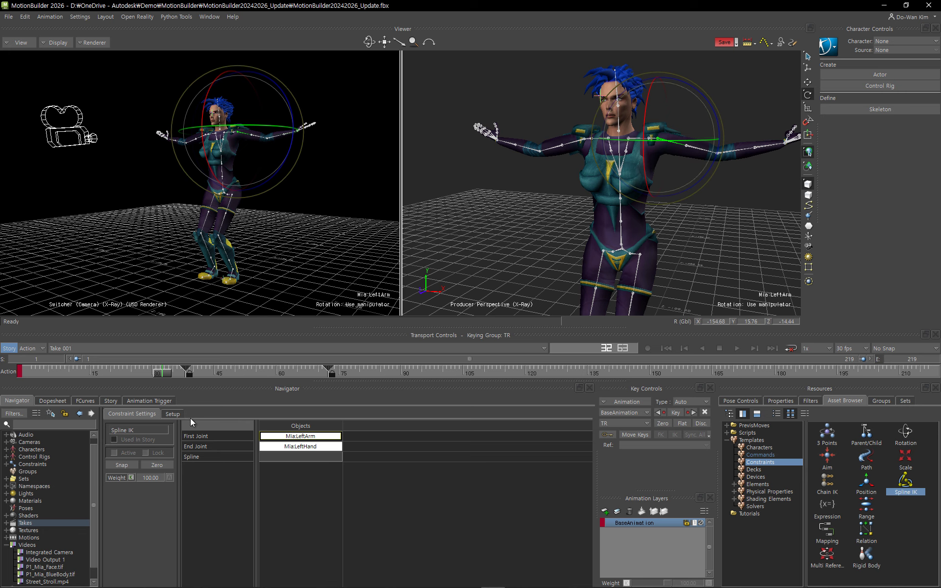
# Step: Try to set the Spline IK constraint's number of control nodes to 3
pyautogui.click(171, 414)
pyautogui.doubleClick(187, 431)
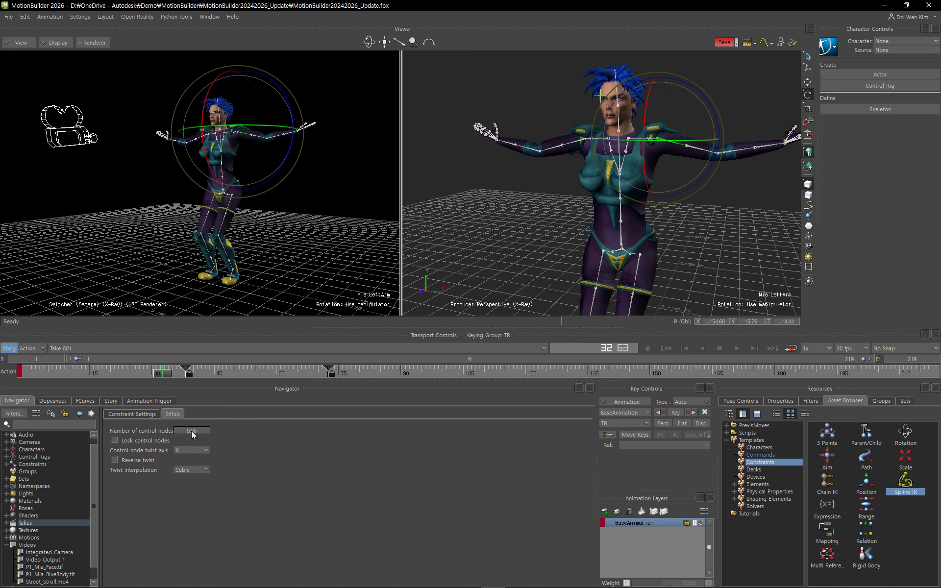
pyautogui.write('3')
pyautogui.press('Return')
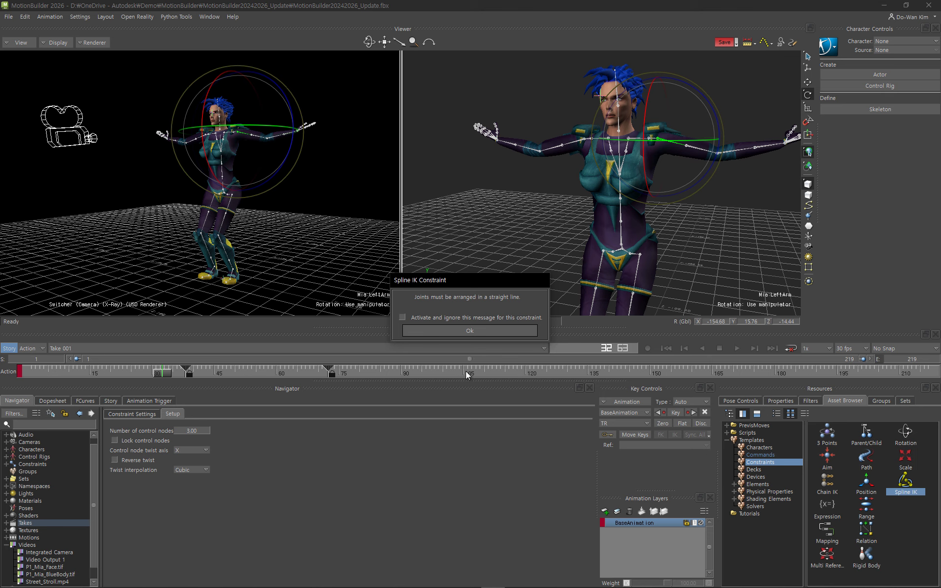
pyautogui.click(431, 336)
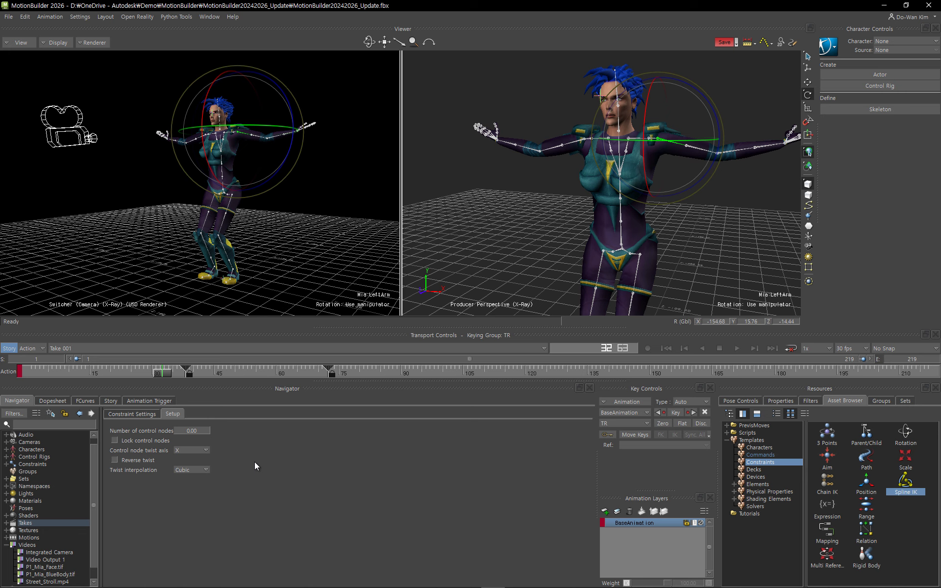
# Step: Delete the Spline IK constraint from the scene
pyautogui.click(7, 464)
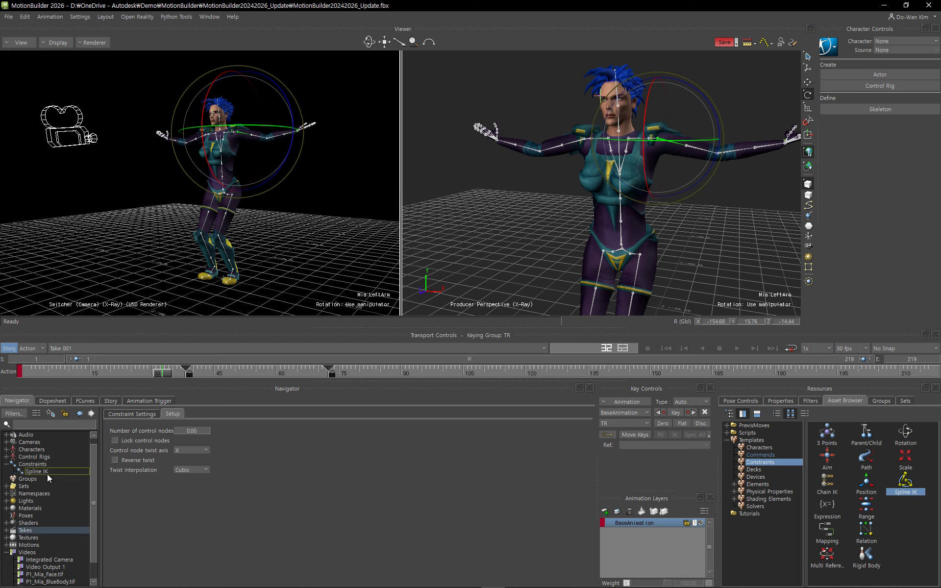
pyautogui.click(48, 474)
pyautogui.press('Delete')
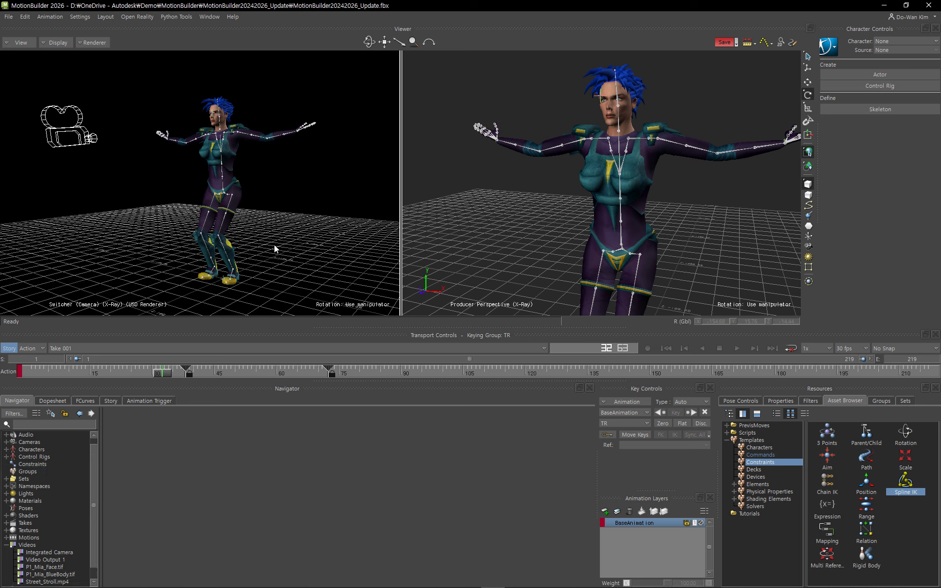
# Step: Examine the Loading preferences, including the FBX and namespace options, and leave them without changes
pyautogui.click(79, 18)
pyautogui.click(94, 27)
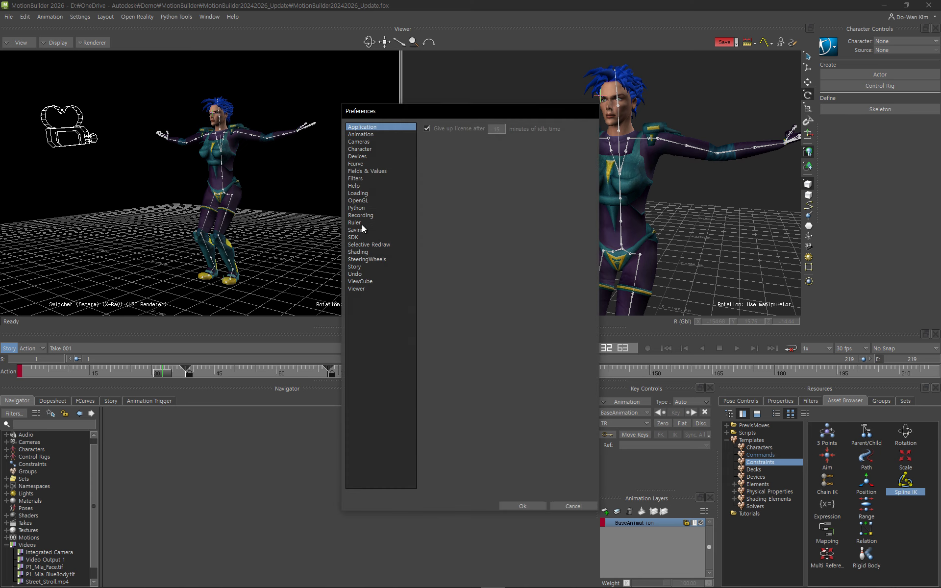
pyautogui.click(369, 195)
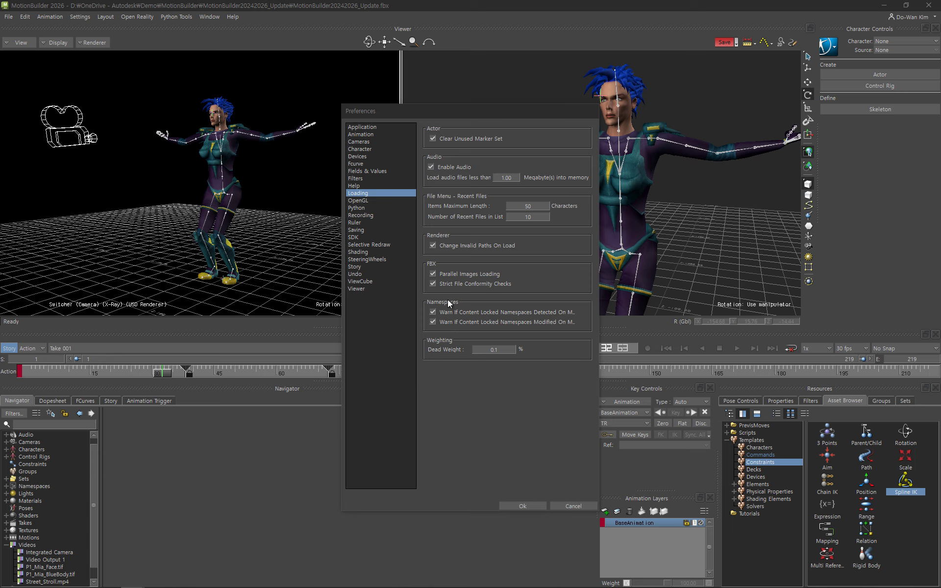
pyautogui.click(574, 506)
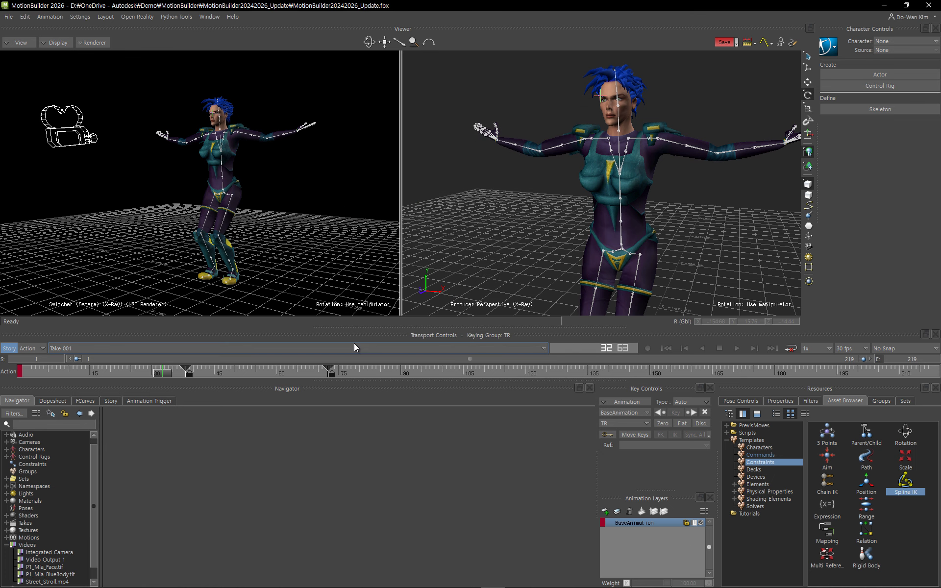
# Step: Select the whole Mia:Root branch from the Scene hierarchy, then clear the selection
pyautogui.scroll(1, 60, 478)
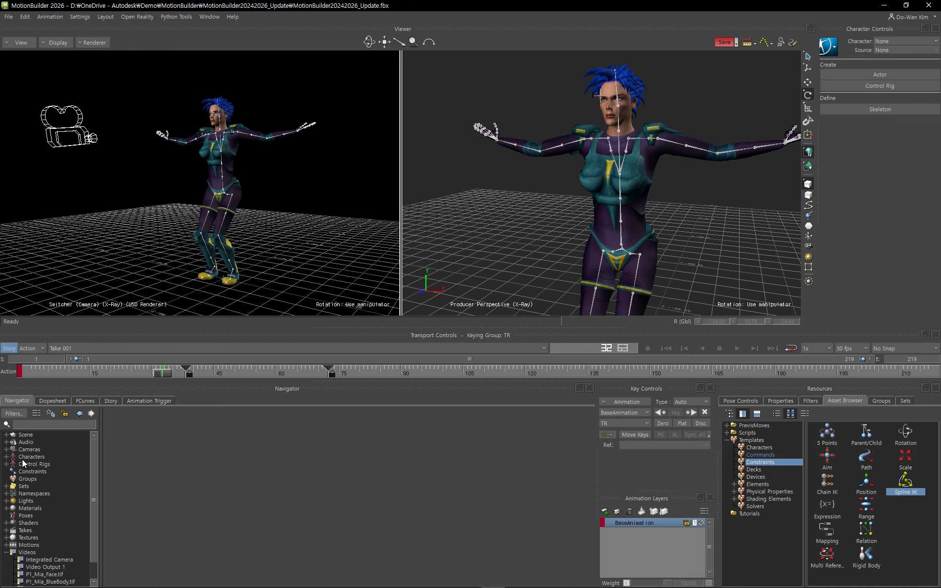
pyautogui.click(6, 435)
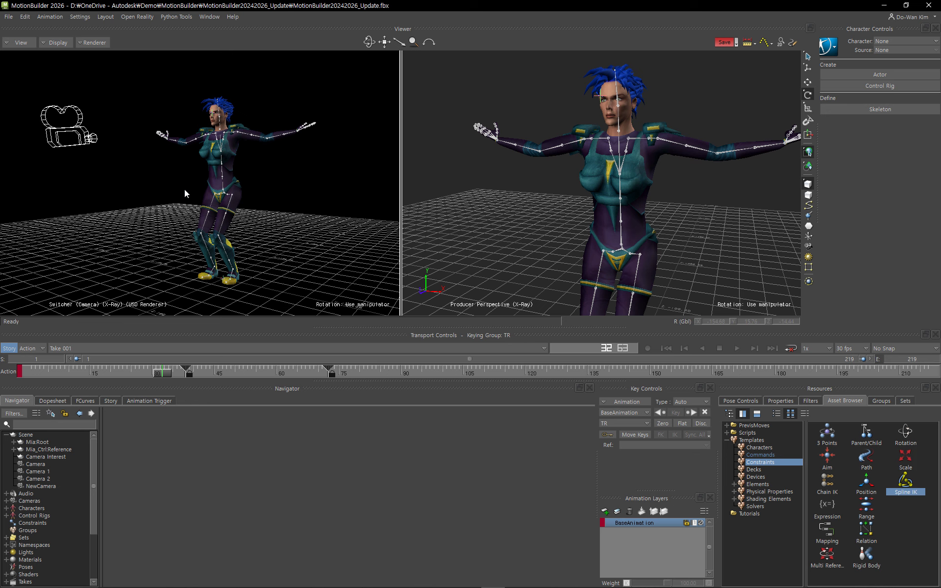
pyautogui.click(209, 213)
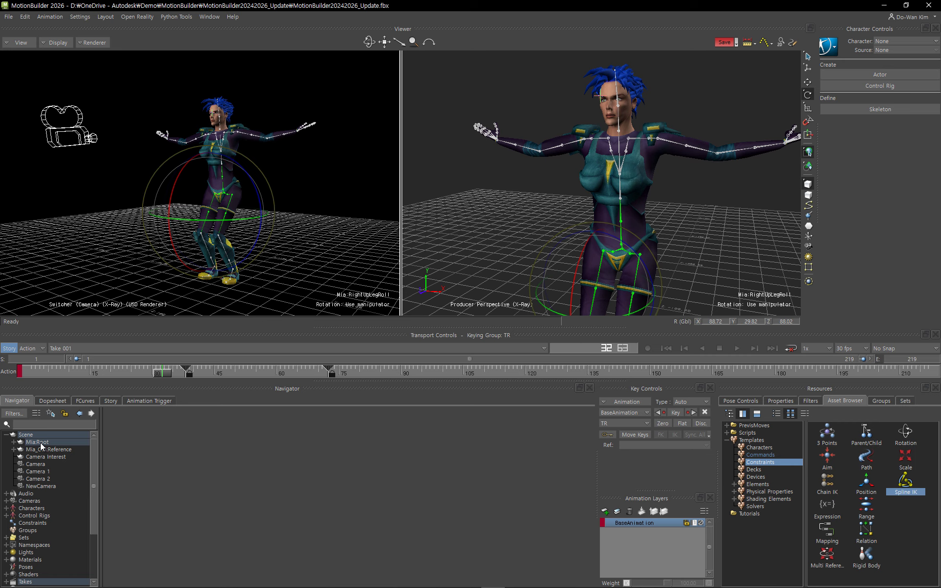
pyautogui.click(38, 443)
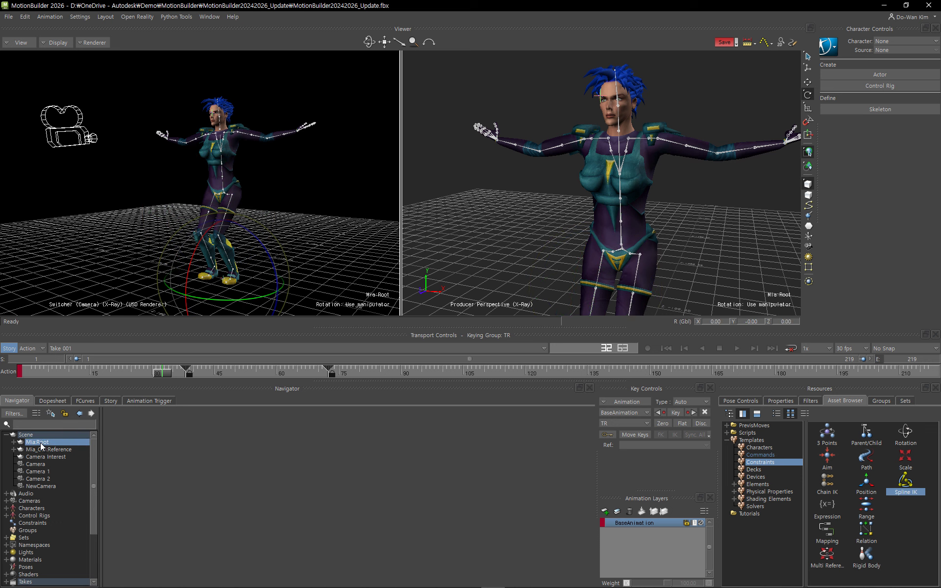
pyautogui.rightClick(42, 445)
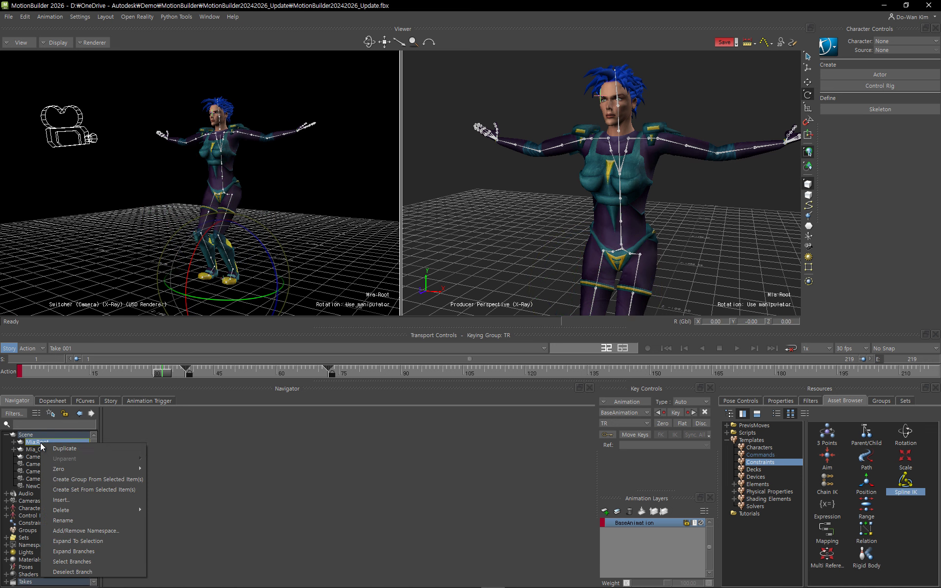
pyautogui.click(97, 565)
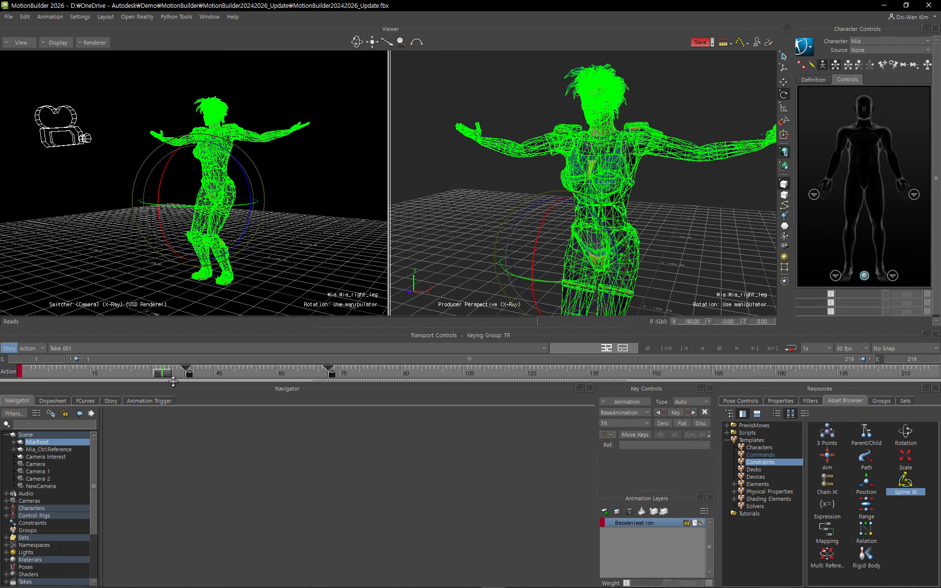
pyautogui.click(296, 205)
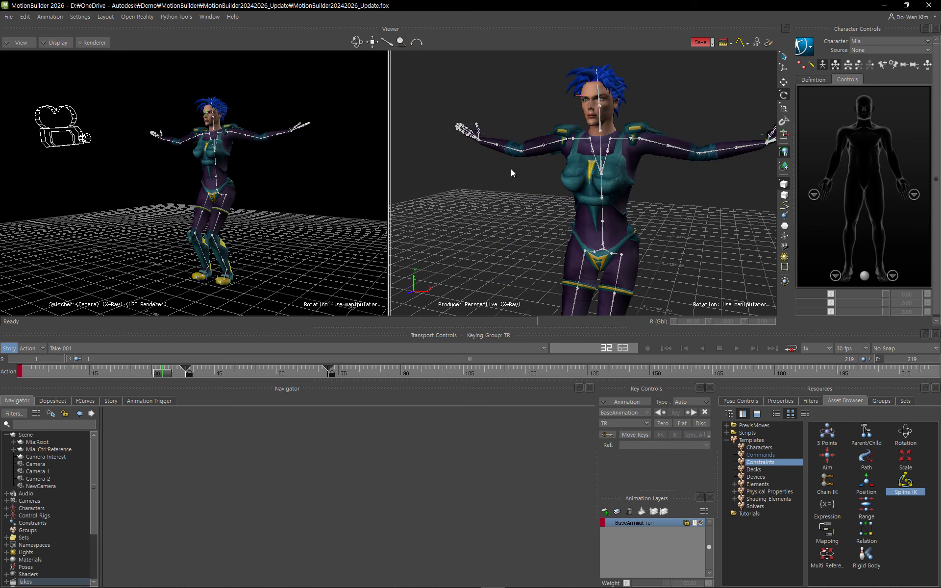
# Step: Check selecting the head mesh, then enable picking for the set in the Sets settings and select the character's body mesh
pyautogui.click(613, 94)
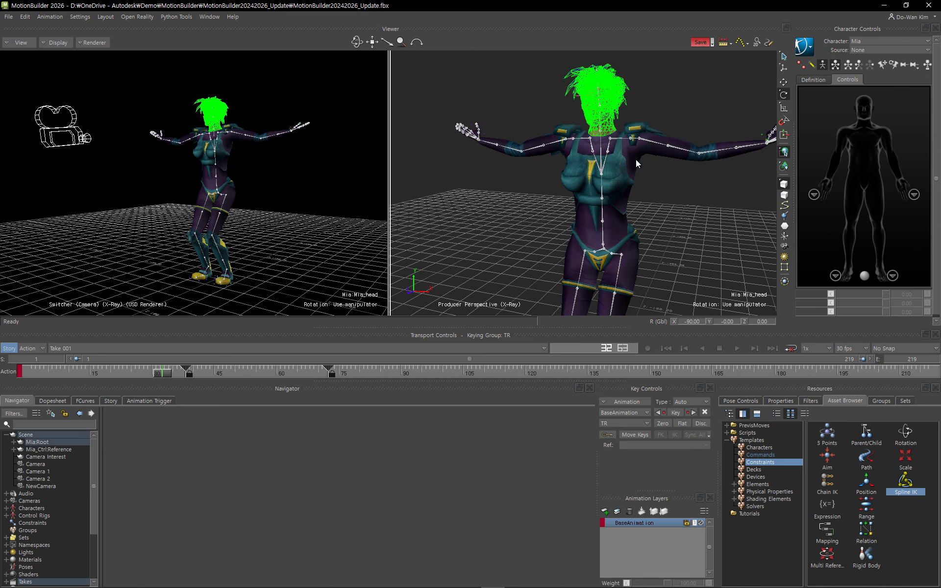
pyautogui.click(905, 402)
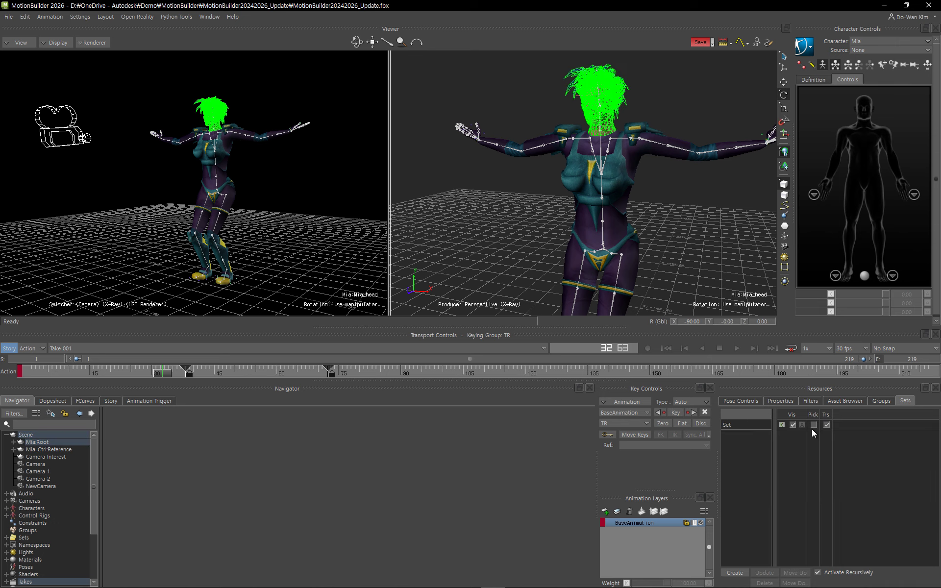
pyautogui.click(677, 246)
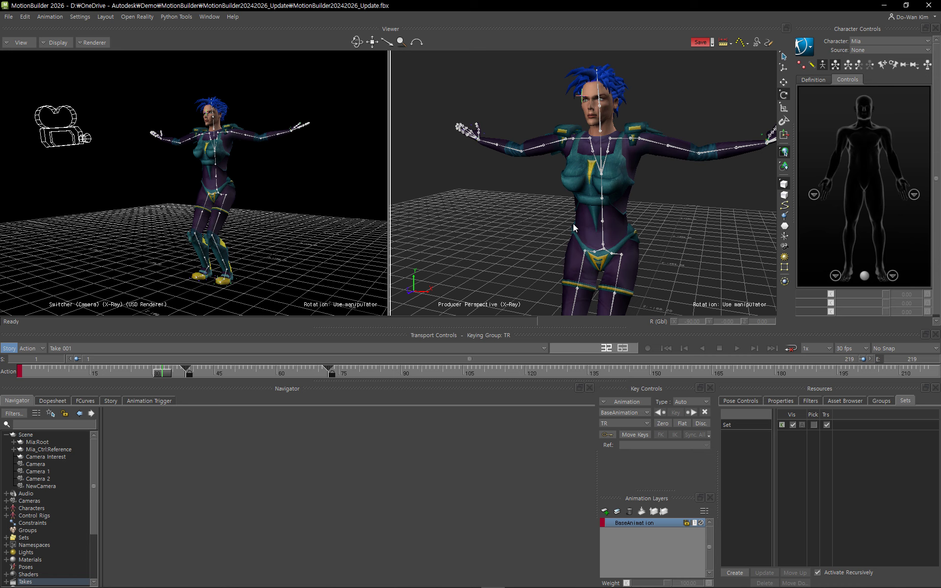
pyautogui.click(814, 425)
pyautogui.click(622, 186)
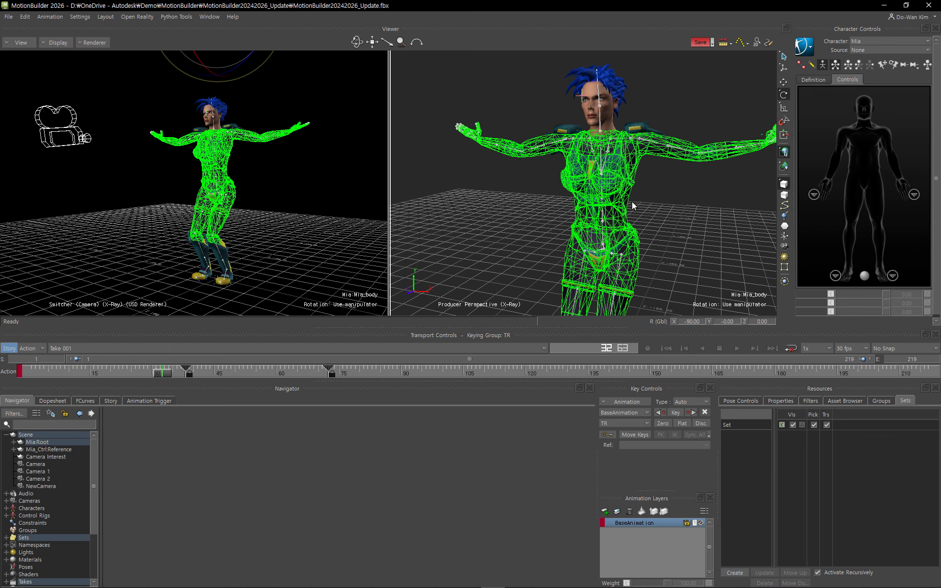
# Step: Disable picking for the set, select the body mesh in the perspective view again and clear the selection
pyautogui.click(678, 205)
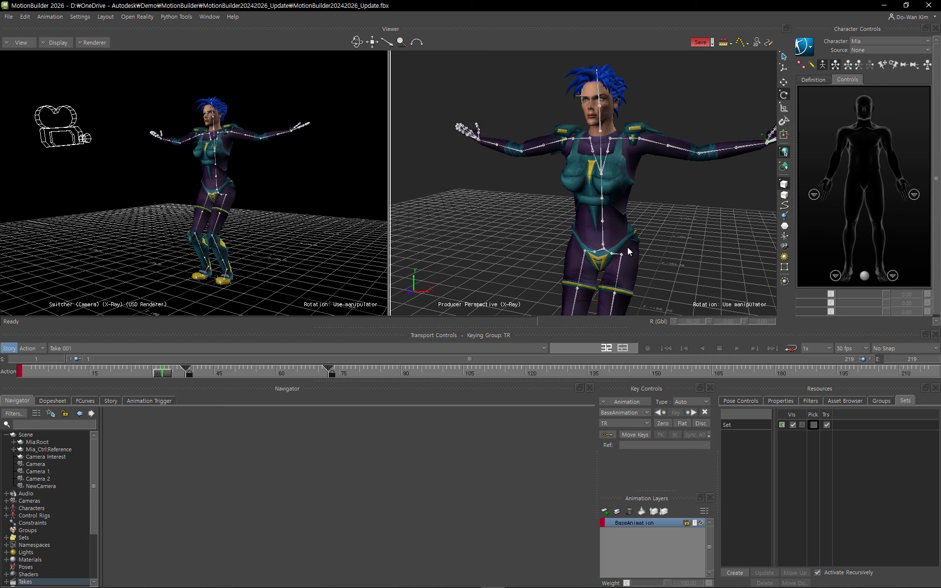
pyautogui.click(622, 226)
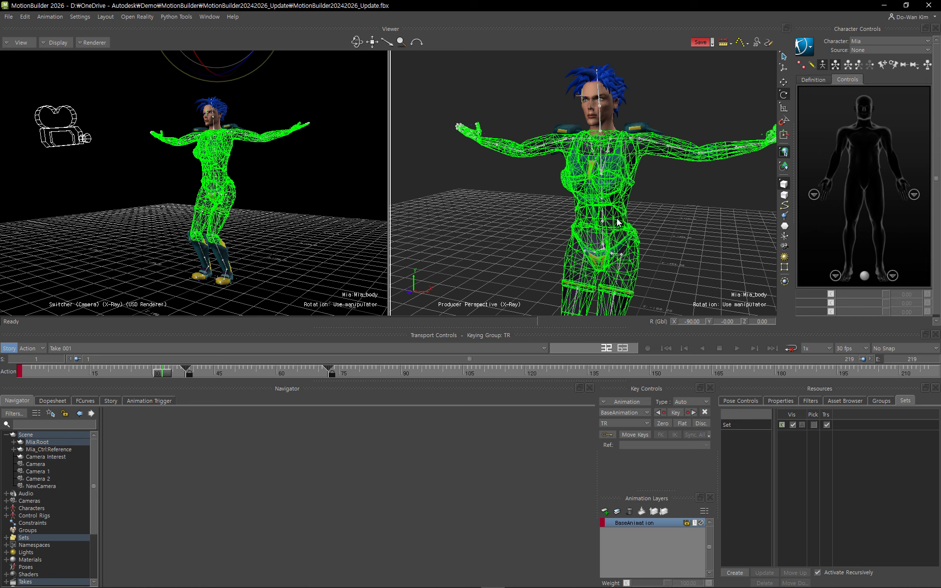
pyautogui.click(692, 234)
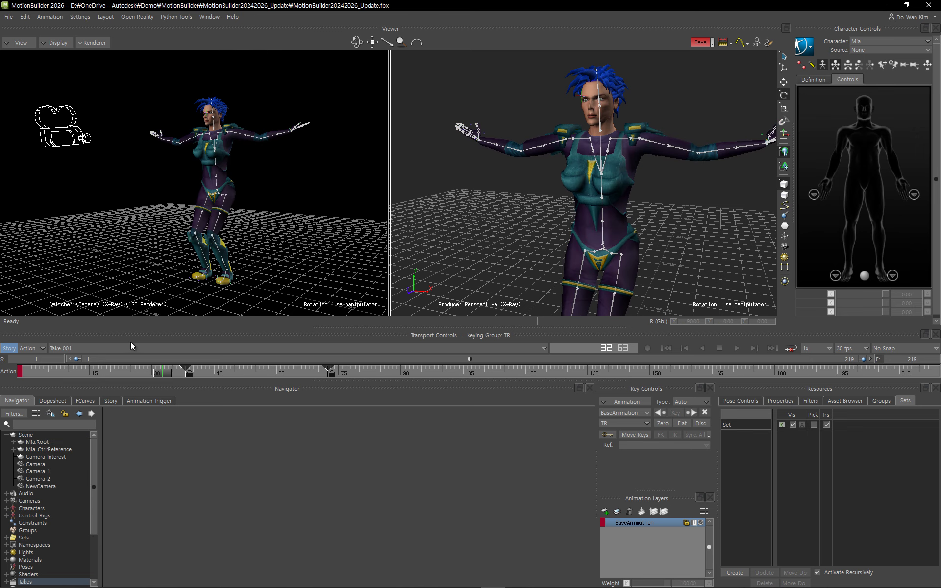
# Step: Open Assign Sources To Destinations for the Dance.fbx clip on the Story character track and examine the full joint mapping
pyautogui.click(113, 402)
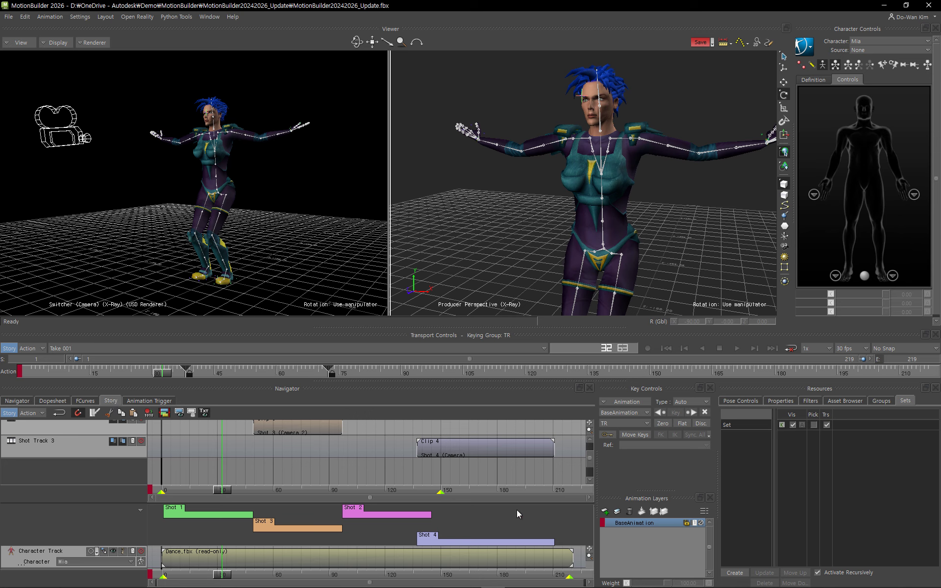
pyautogui.rightClick(201, 557)
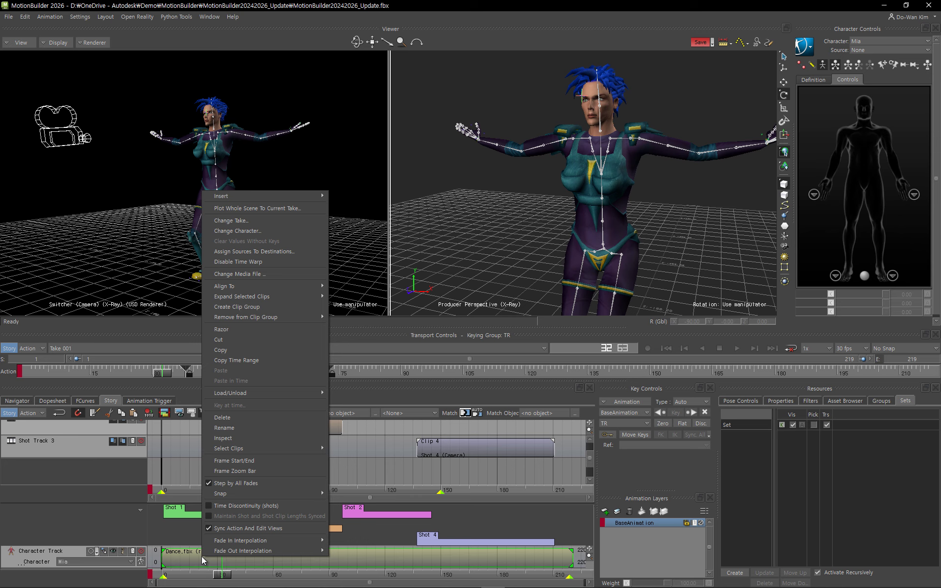
pyautogui.click(293, 253)
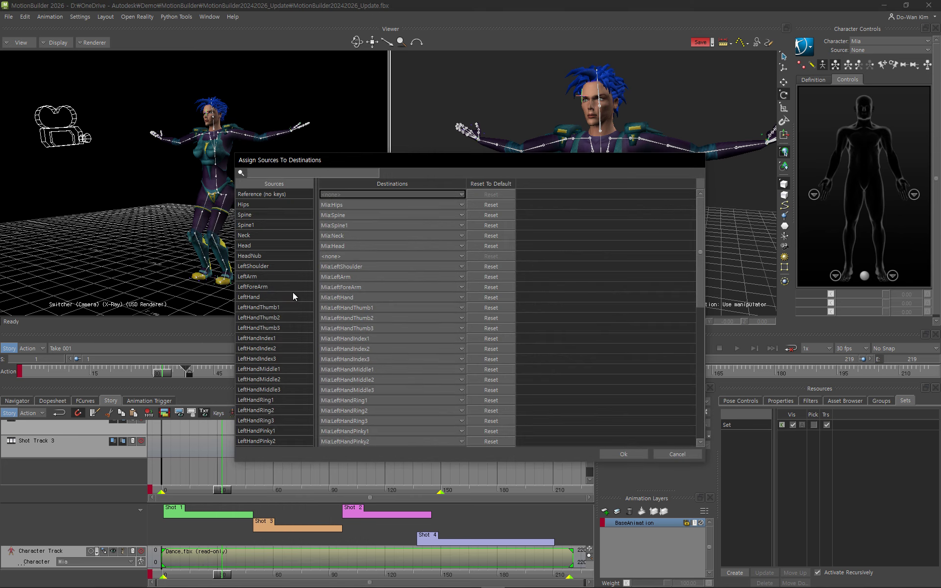
pyautogui.moveTo(325, 161); pyautogui.dragTo(291, 152)
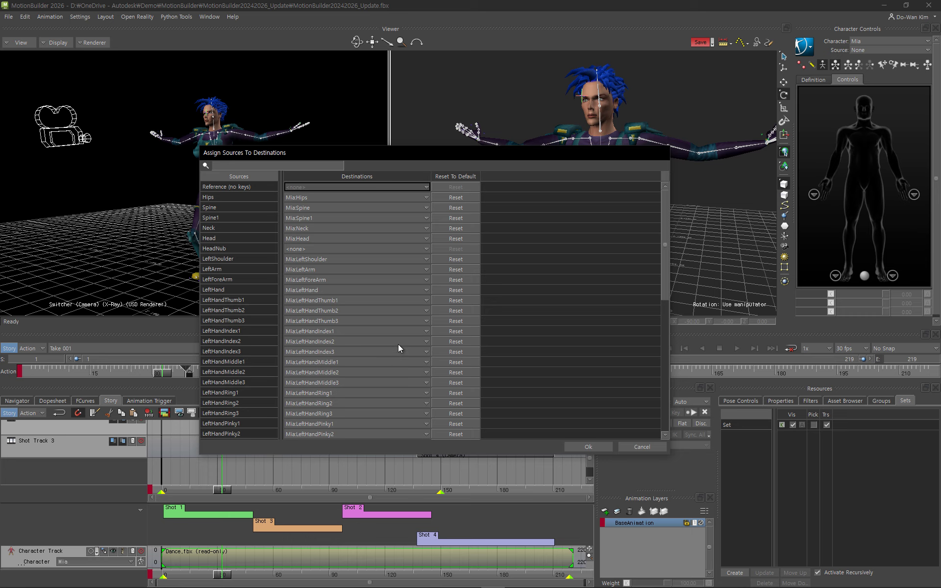
pyautogui.scroll(-4, 398, 345)
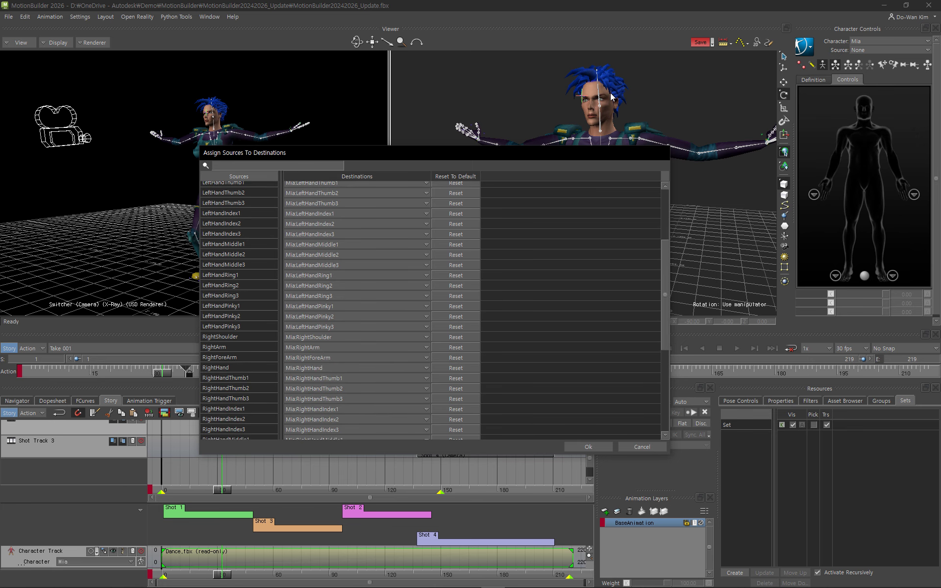
pyautogui.scroll(-3, 245, 299)
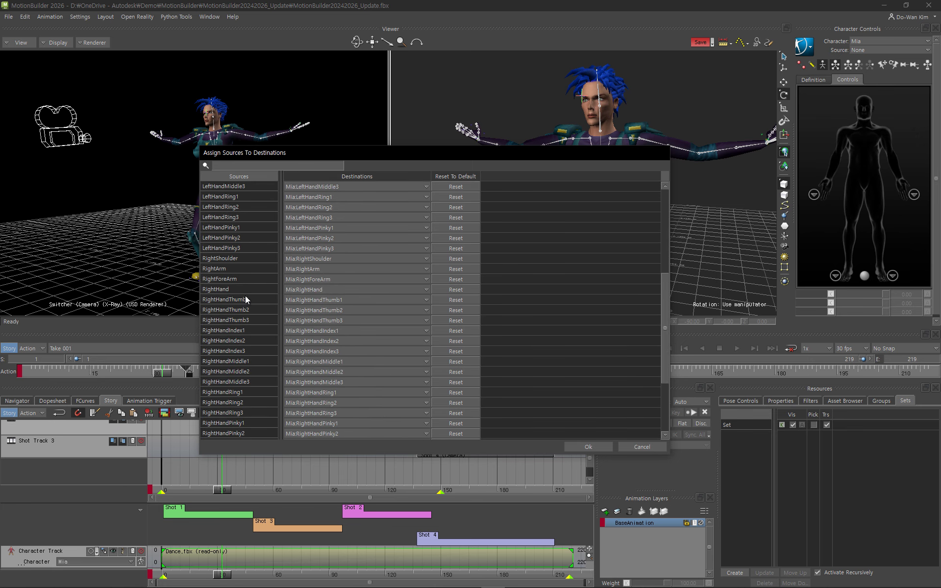
pyautogui.scroll(-4, 247, 300)
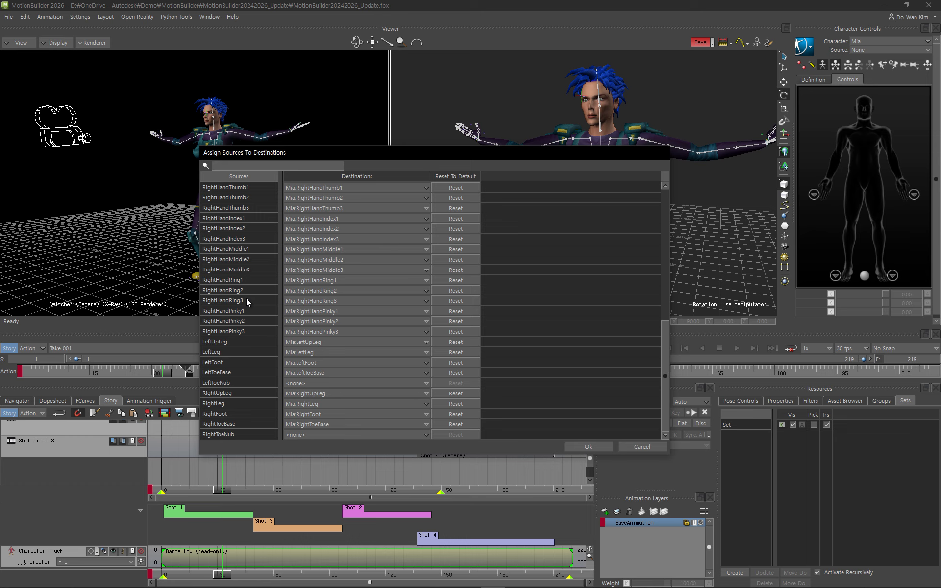
pyautogui.scroll(6, 266, 300)
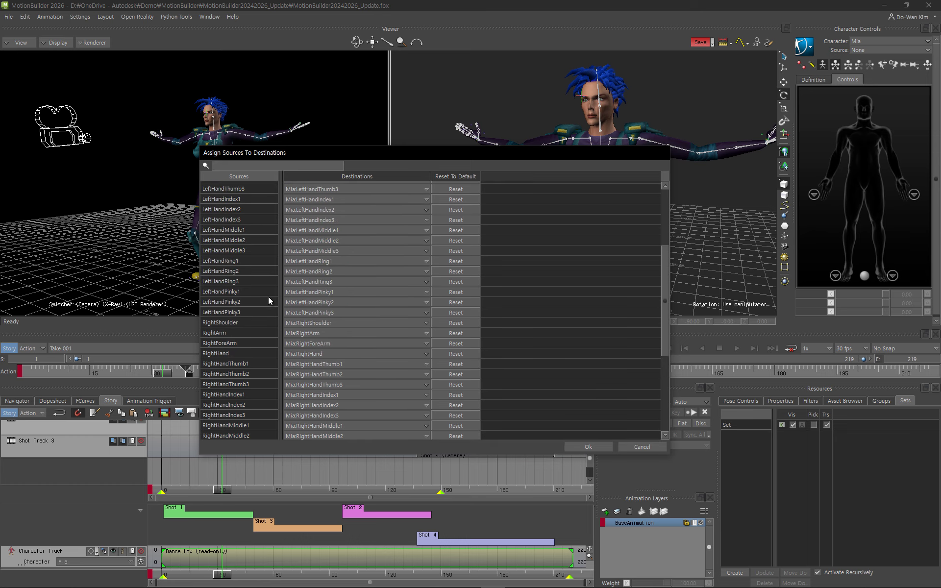
pyautogui.scroll(5, 269, 296)
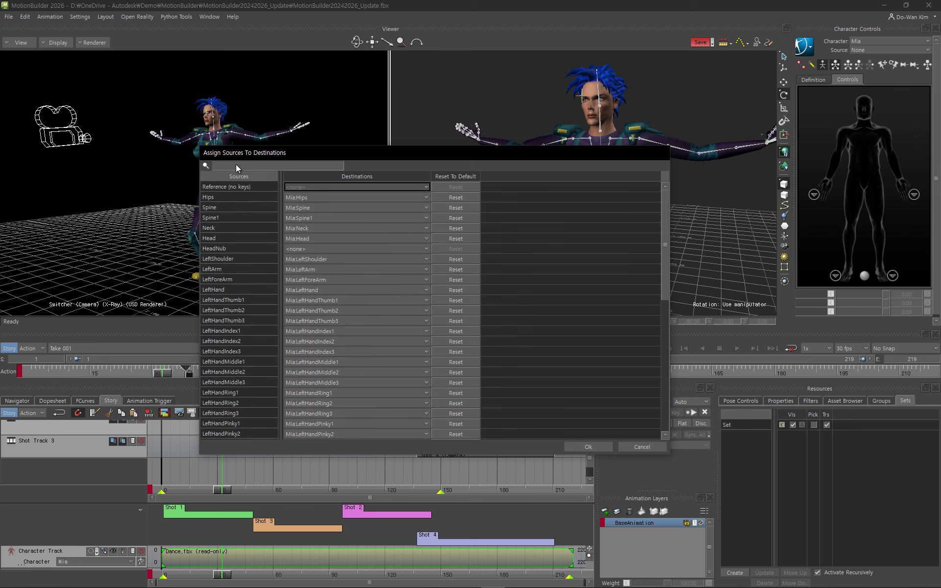
# Step: Filter the source-to-destination mapping by "hip" and leave the dialog without applying changes
pyautogui.click(237, 165)
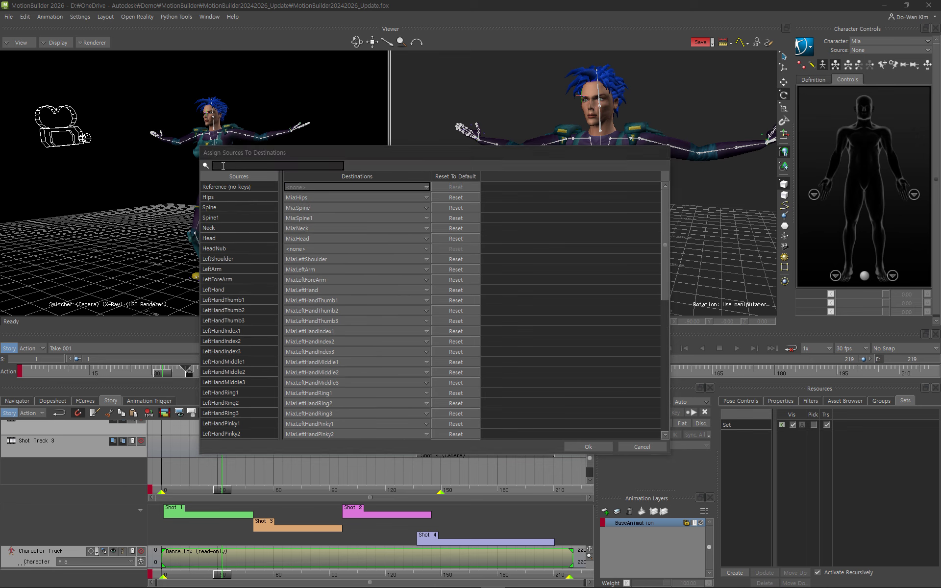
pyautogui.write('hip')
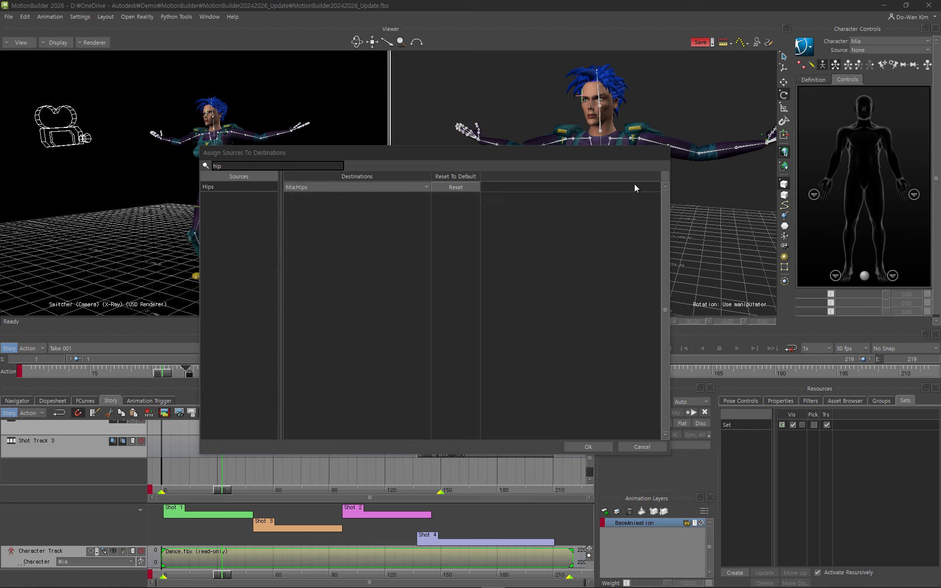
pyautogui.click(635, 447)
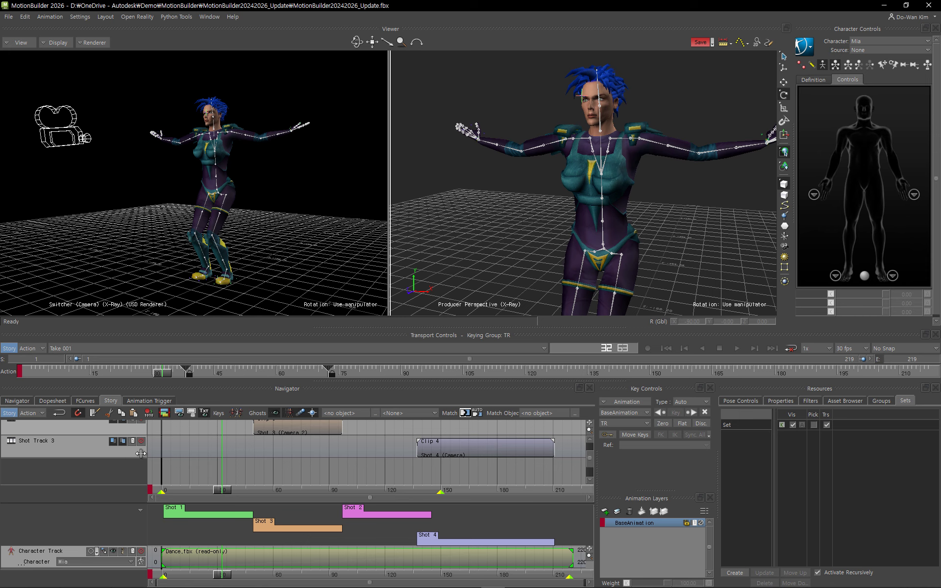
# Step: Move the current time to frame 50 and select Clip 1, Clip 3 and Clip 4 on the shot tracks one by one
pyautogui.scroll(2, 216, 451)
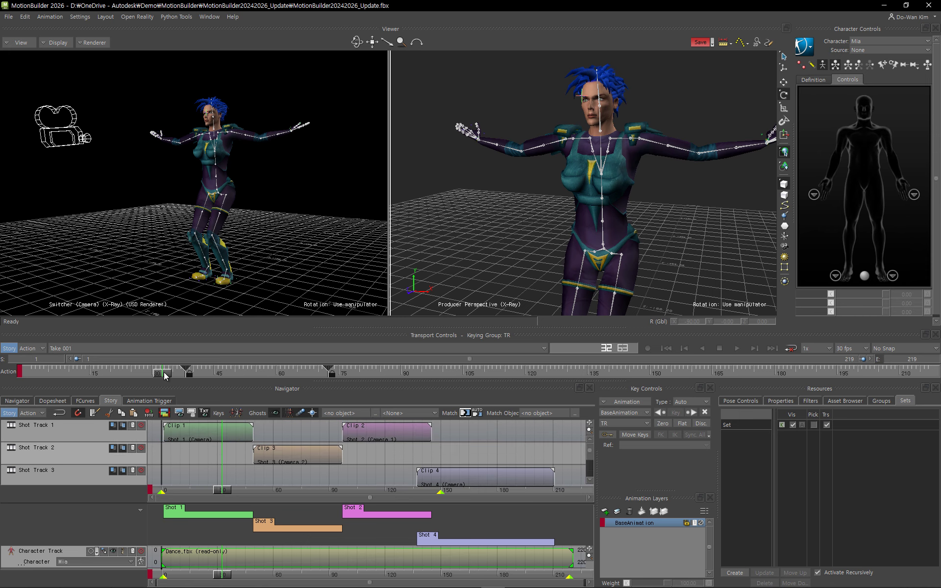
pyautogui.moveTo(164, 375); pyautogui.dragTo(239, 353)
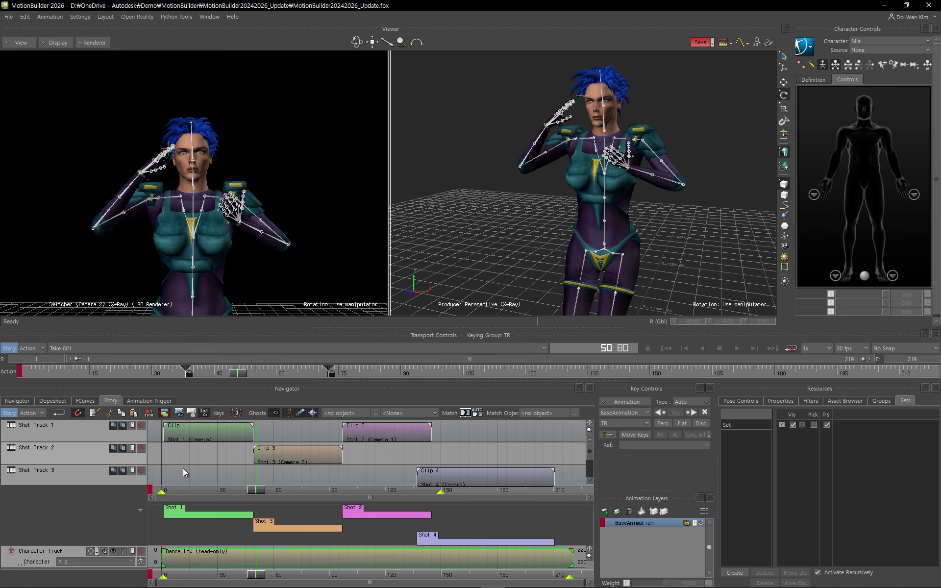
pyautogui.click(205, 431)
pyautogui.click(270, 461)
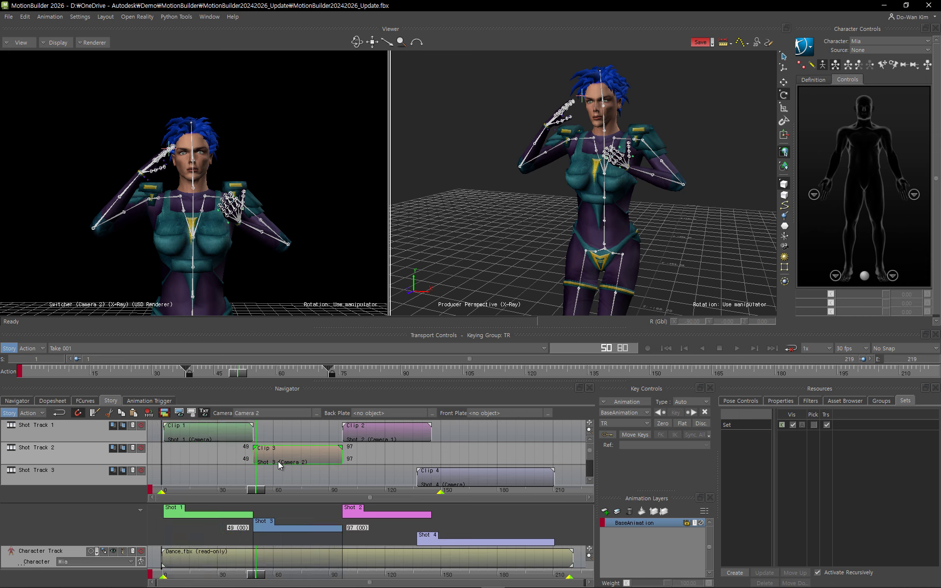
pyautogui.click(433, 482)
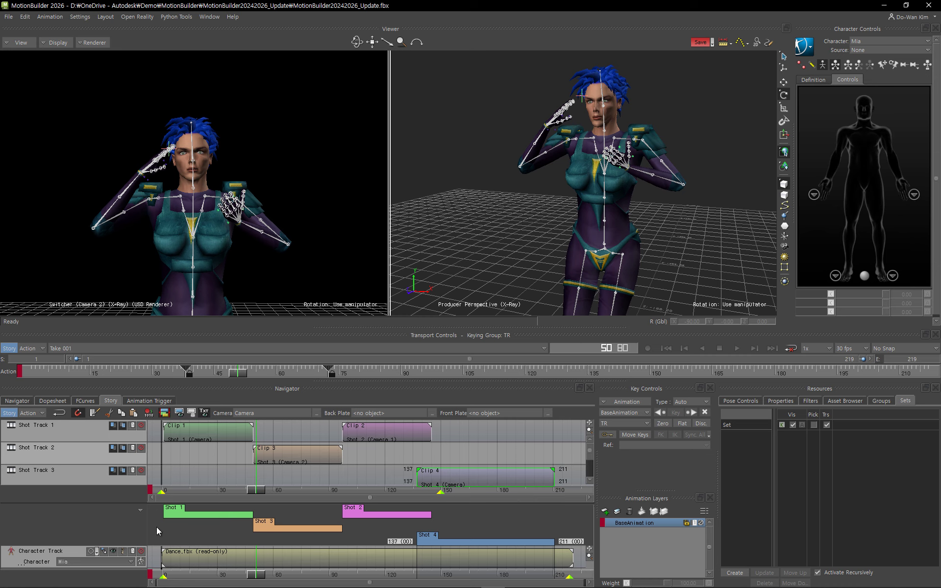
# Step: Collapse the shots above the character track into a single row and select all four clips on the shot tracks
pyautogui.click(140, 510)
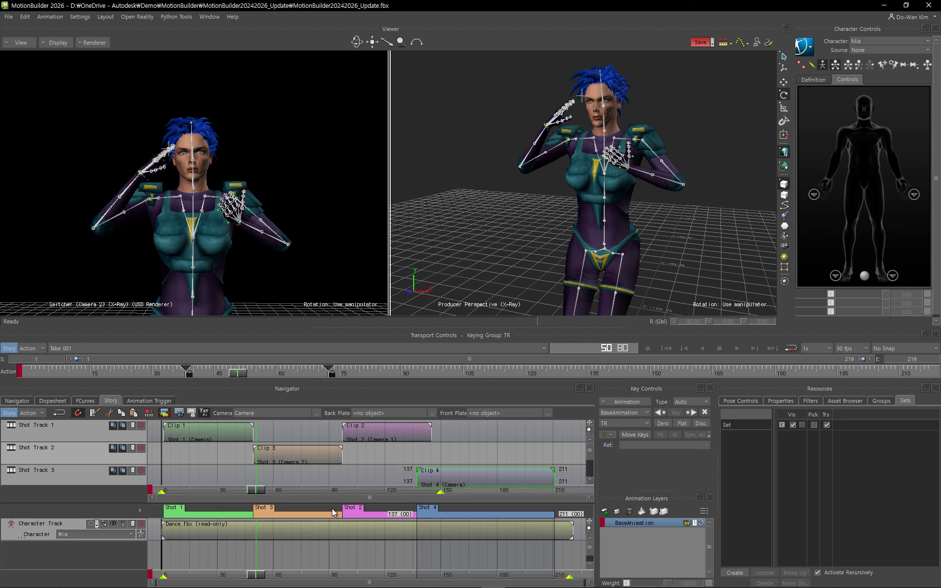
pyautogui.click(140, 510)
pyautogui.click(141, 511)
pyautogui.moveTo(155, 428); pyautogui.dragTo(507, 483)
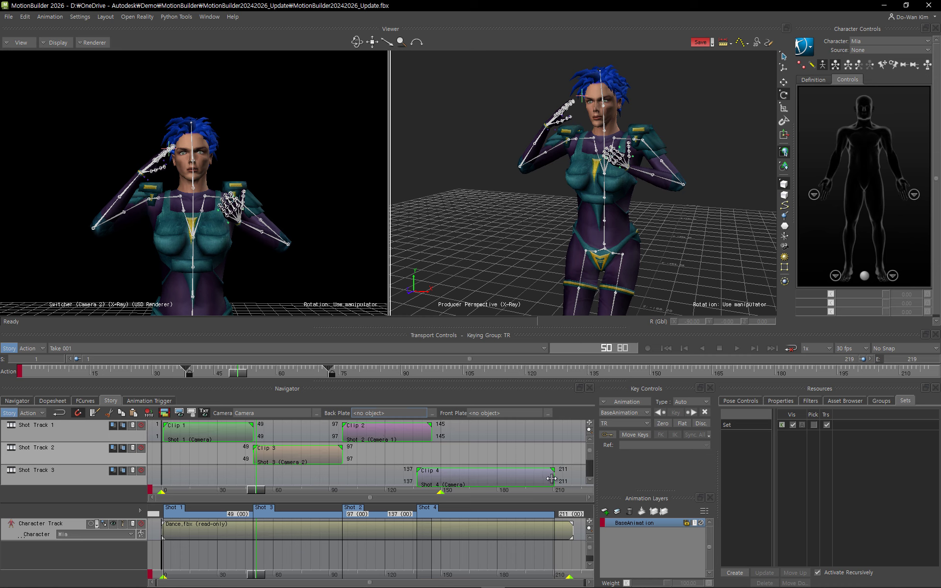
pyautogui.moveTo(552, 479)
pyautogui.mouseDown()
pyautogui.moveTo(511, 480)
pyautogui.moveTo(569, 483)
pyautogui.moveTo(488, 484)
pyautogui.moveTo(536, 482)
pyautogui.mouseUp()
# Step: Show the Producer Perspective in a single viewer pane, zoomed out to include the full character and the camera
pyautogui.hotkey('ctrl', '1')
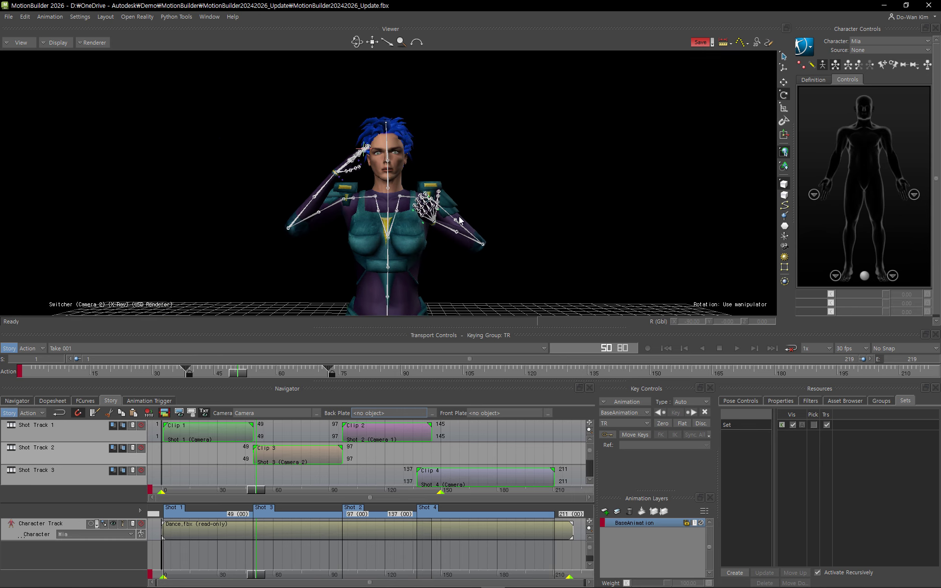
pyautogui.hotkey('ctrl', 'e')
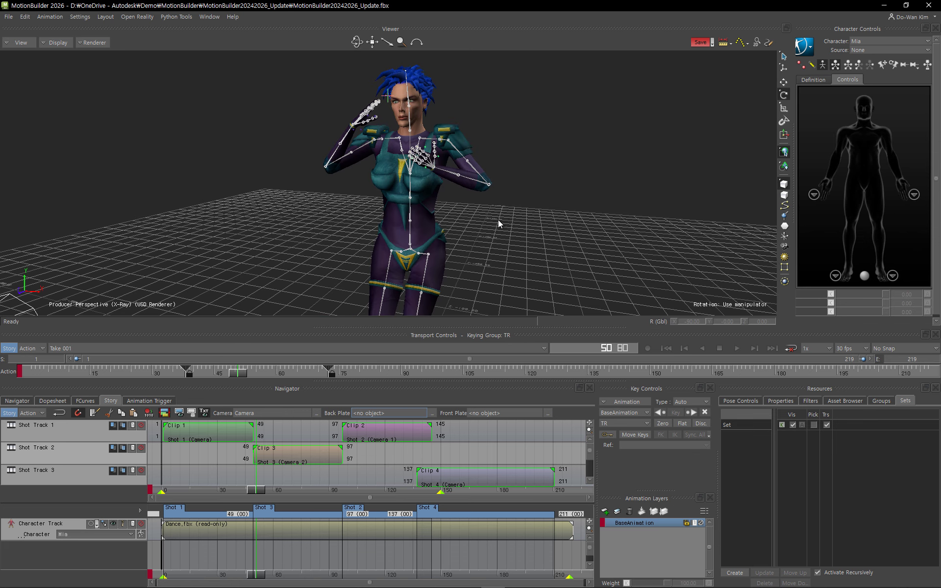
pyautogui.keyDown('ctrl'); pyautogui.moveTo(512, 213); pyautogui.dragTo(384, 208); pyautogui.keyUp('ctrl')
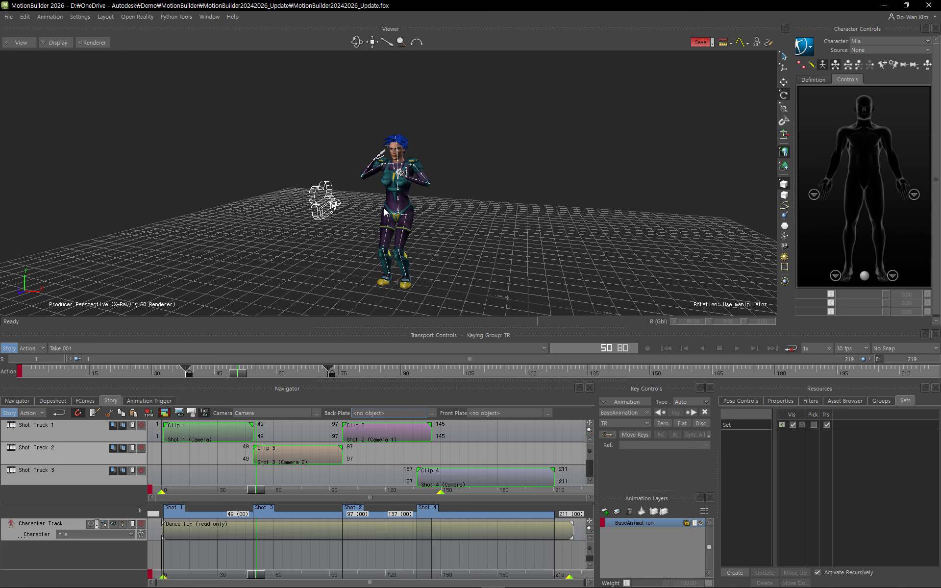
# Step: Open the Usd Stage Manager, create a stage and load Kitchen_set.usd from the Kitchen_set folder into it
pyautogui.click(207, 16)
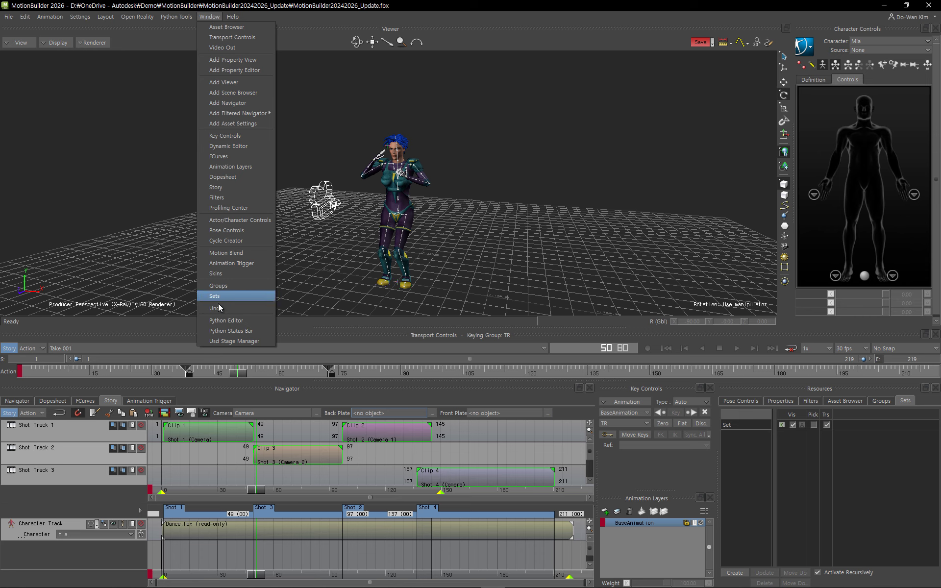
pyautogui.click(227, 343)
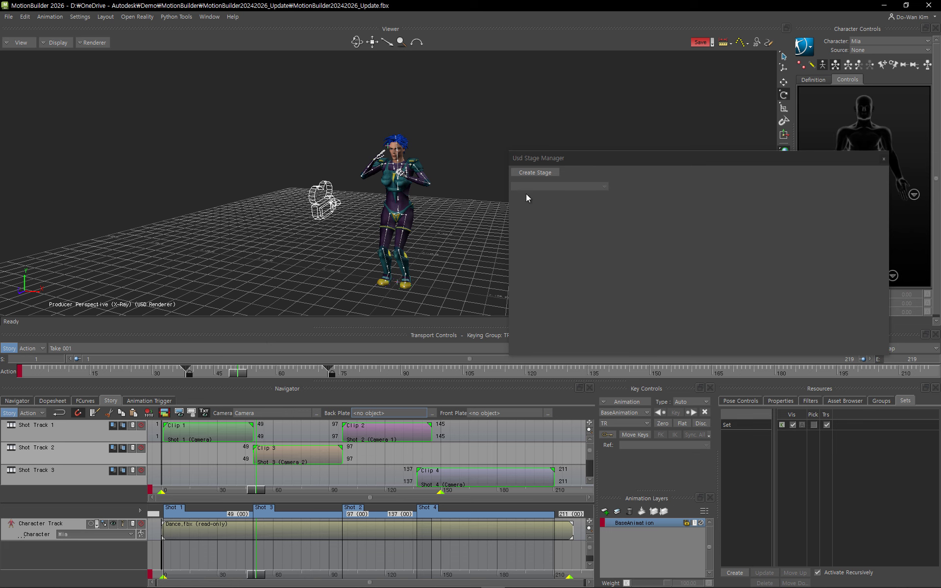
pyautogui.moveTo(557, 157); pyautogui.dragTo(321, 86)
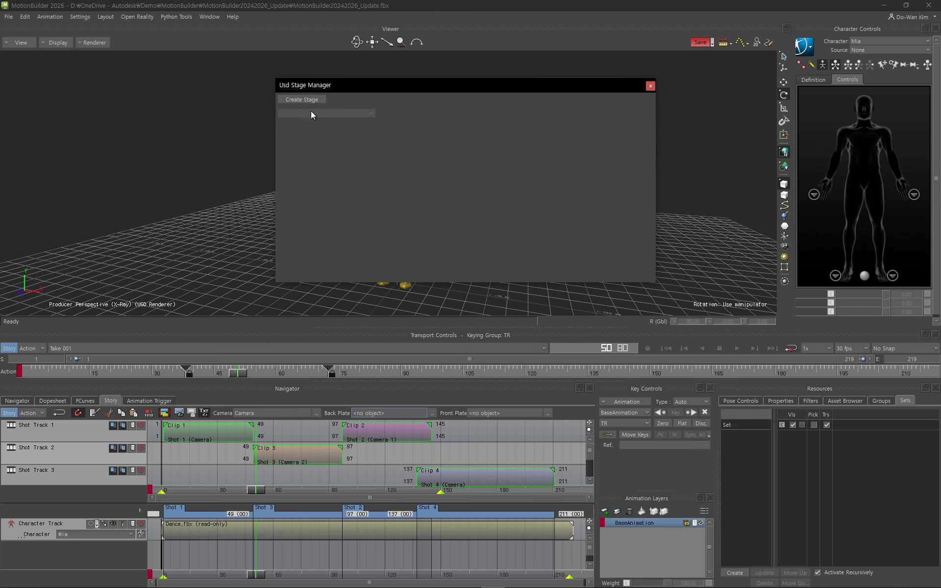
pyautogui.click(290, 99)
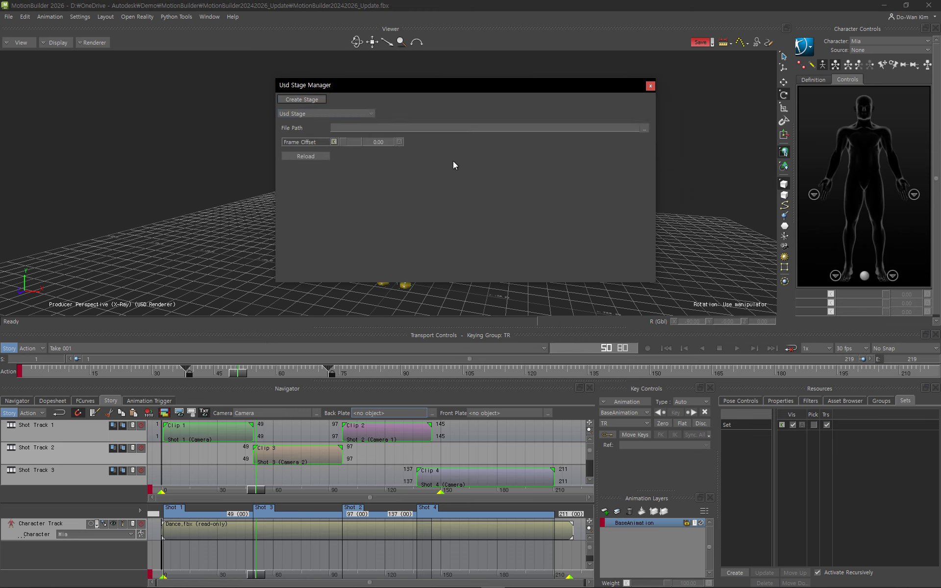
pyautogui.click(644, 130)
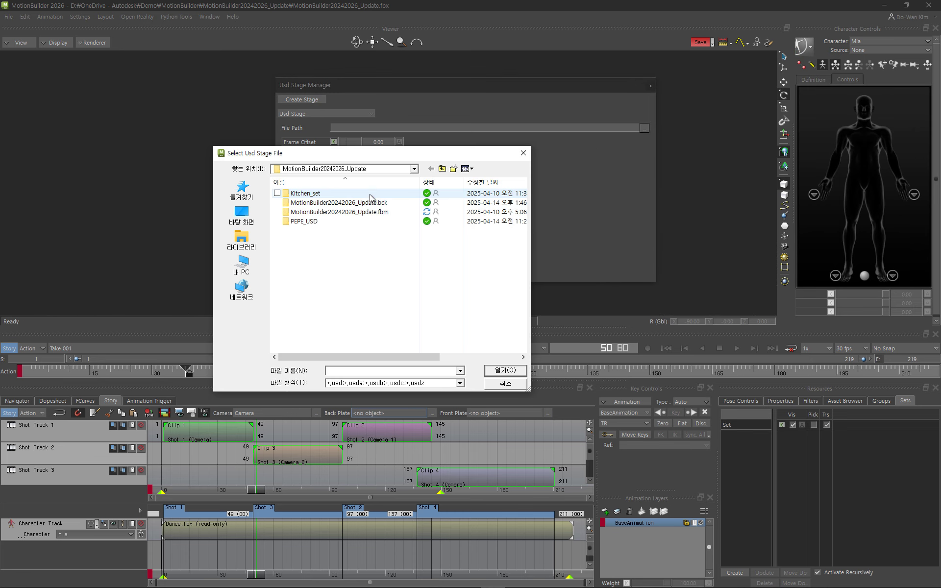
pyautogui.doubleClick(312, 203)
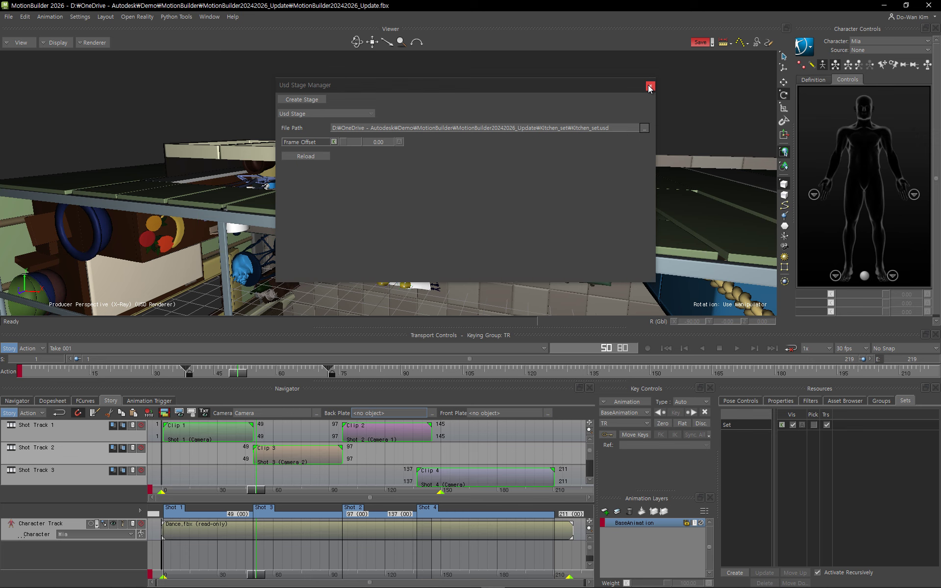
pyautogui.moveTo(572, 88); pyautogui.dragTo(670, 59)
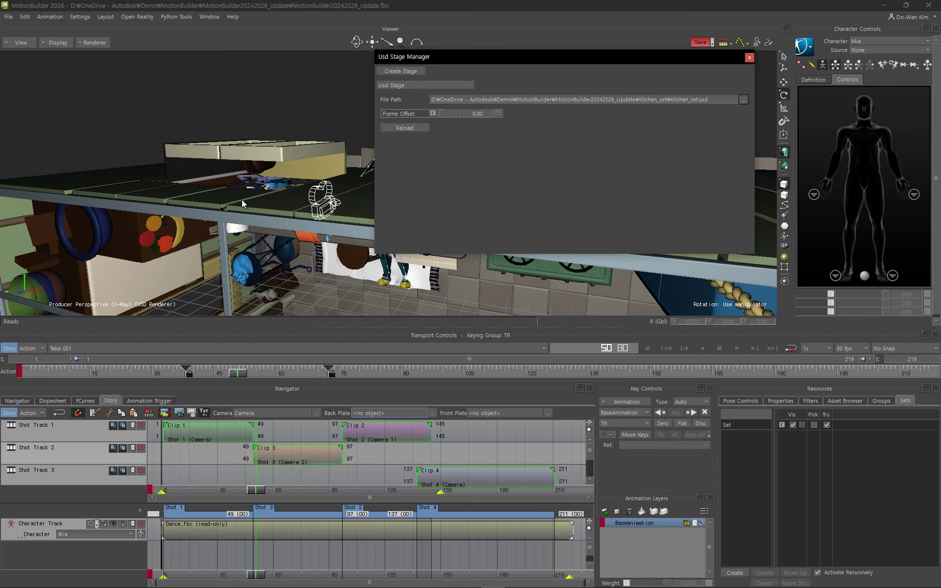
pyautogui.moveTo(489, 59); pyautogui.dragTo(704, 77)
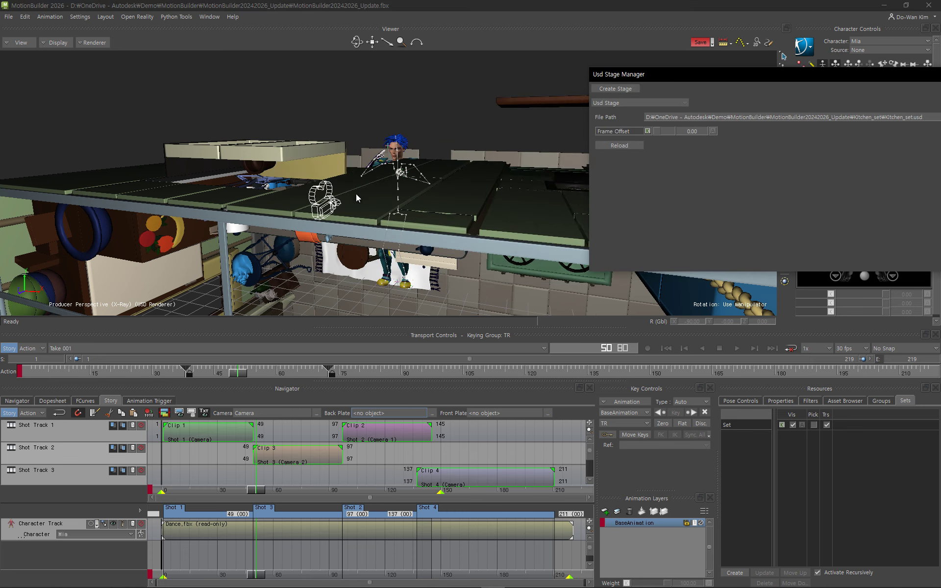
# Step: Select the Usd Stage in the scene and set its local X rotation to -90
pyautogui.keyDown('alt'); pyautogui.moveTo(384, 208); pyautogui.dragTo(320, 237, button='right'); pyautogui.keyUp('alt')
pyautogui.keyDown('alt'); pyautogui.moveTo(321, 240); pyautogui.dragTo(295, 213); pyautogui.keyUp('alt')
pyautogui.click(17, 403)
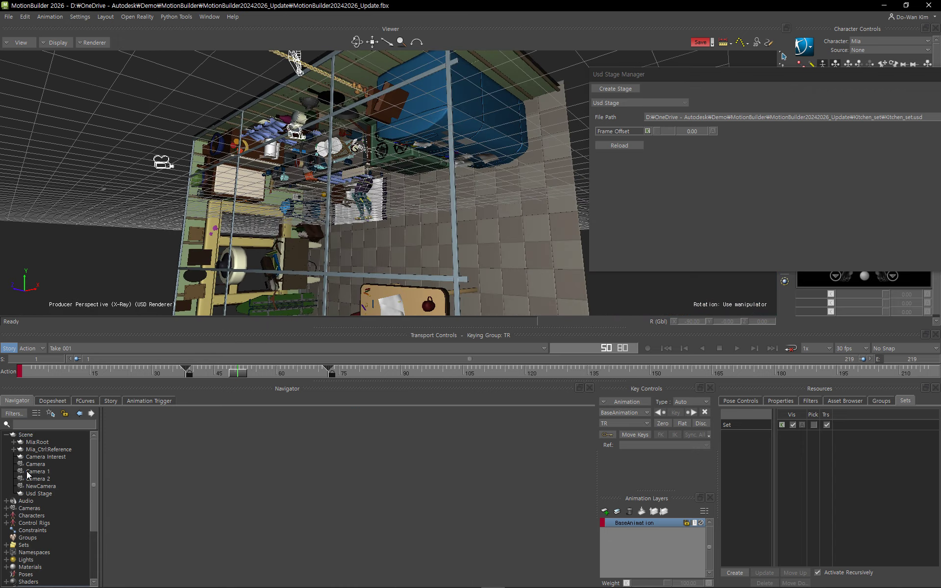
pyautogui.scroll(-4, 32, 522)
pyautogui.scroll(1, 29, 505)
pyautogui.scroll(3, 29, 499)
pyautogui.click(46, 494)
pyautogui.click(792, 400)
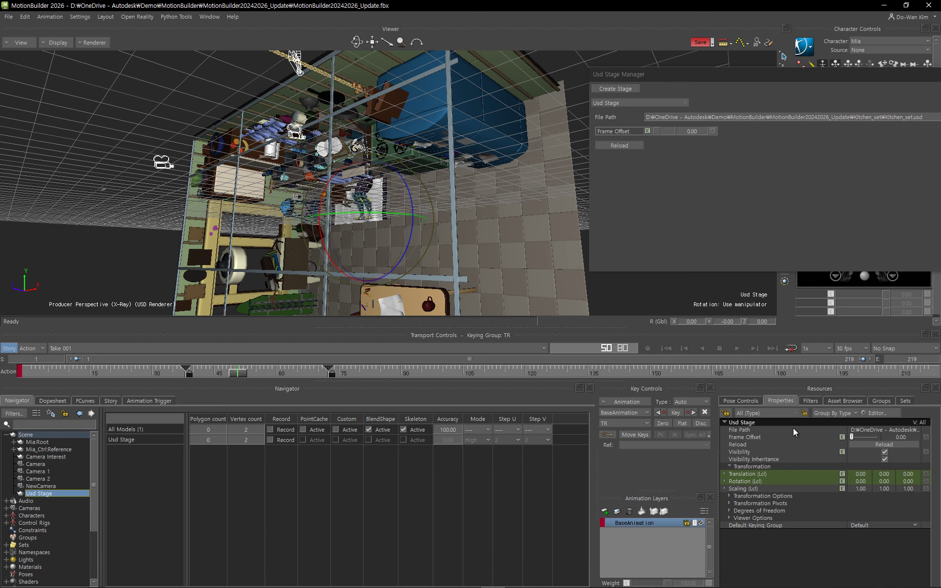
pyautogui.doubleClick(866, 482)
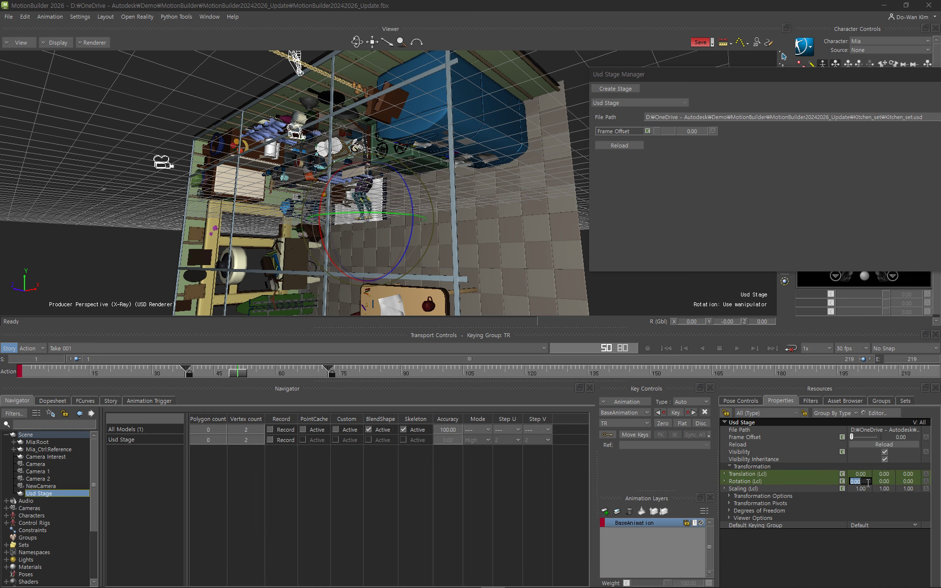
pyautogui.press('BackSpace')
pyautogui.press('Return')
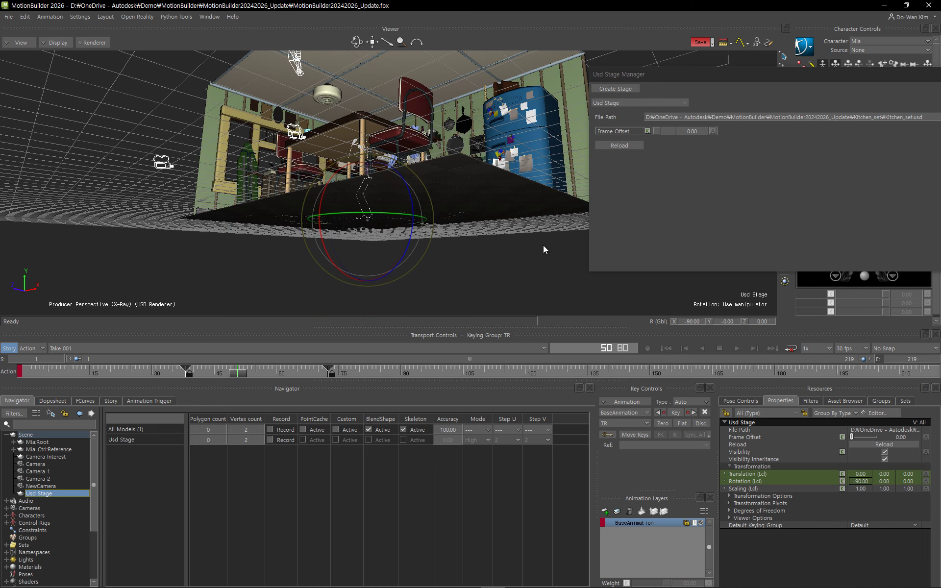
# Step: Move the kitchen stage in the ground plane to about X 8.45 and Z -8.26
pyautogui.keyDown('alt'); pyautogui.moveTo(424, 171); pyautogui.dragTo(465, 206); pyautogui.keyUp('alt')
pyautogui.press('t')
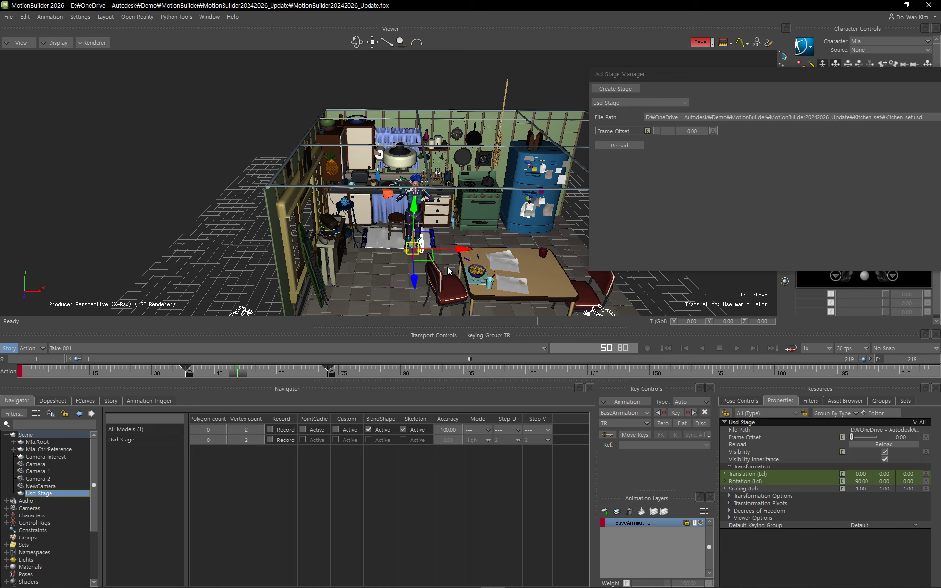
pyautogui.moveTo(432, 261); pyautogui.dragTo(452, 273)
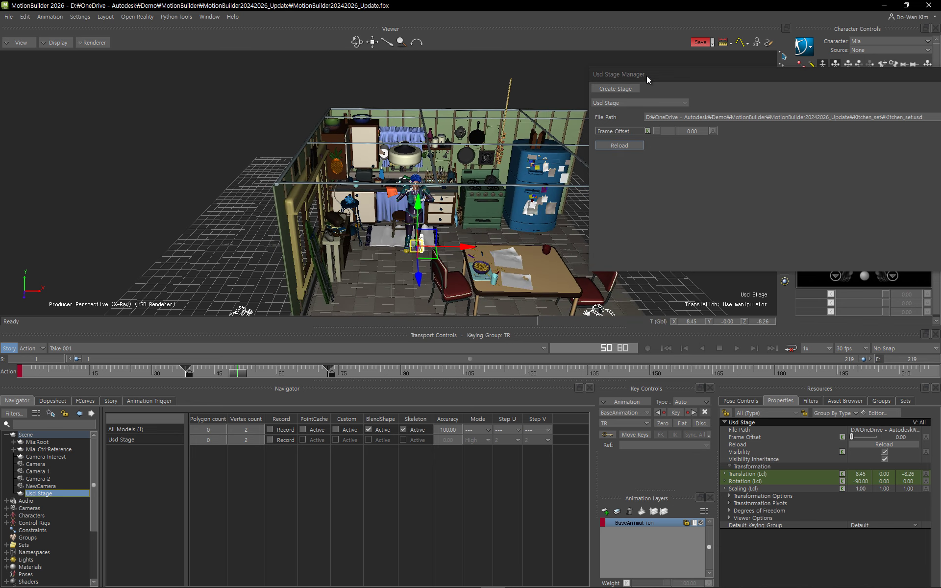
pyautogui.moveTo(646, 75); pyautogui.dragTo(485, 49)
pyautogui.keyDown('ctrl'); pyautogui.keyDown('shift'); pyautogui.moveTo(372, 215); pyautogui.dragTo(311, 208); pyautogui.keyUp('shift'); pyautogui.keyUp('ctrl')
pyautogui.scroll(5, 311, 208)
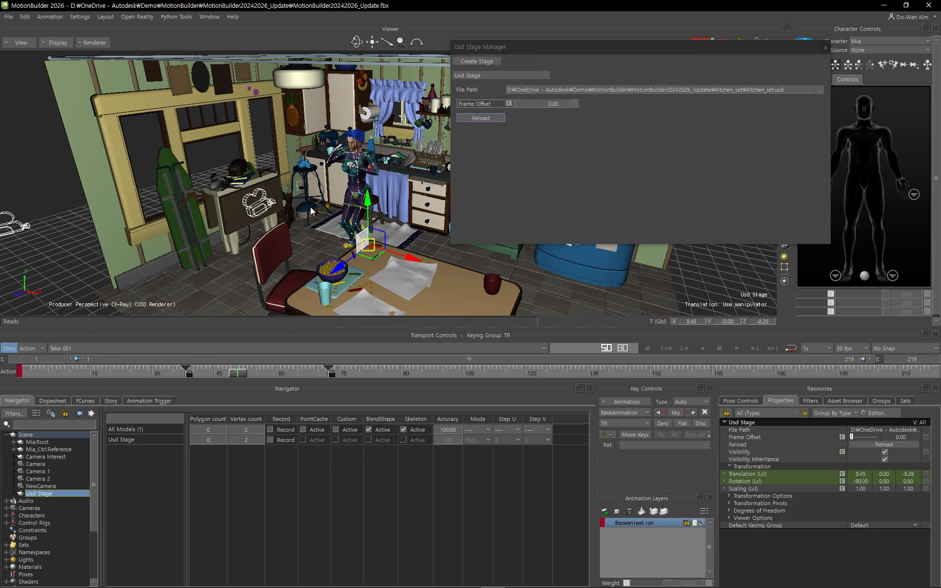
# Step: Switch the viewer to the Default renderer and back to the USD Renderer
pyautogui.click(86, 45)
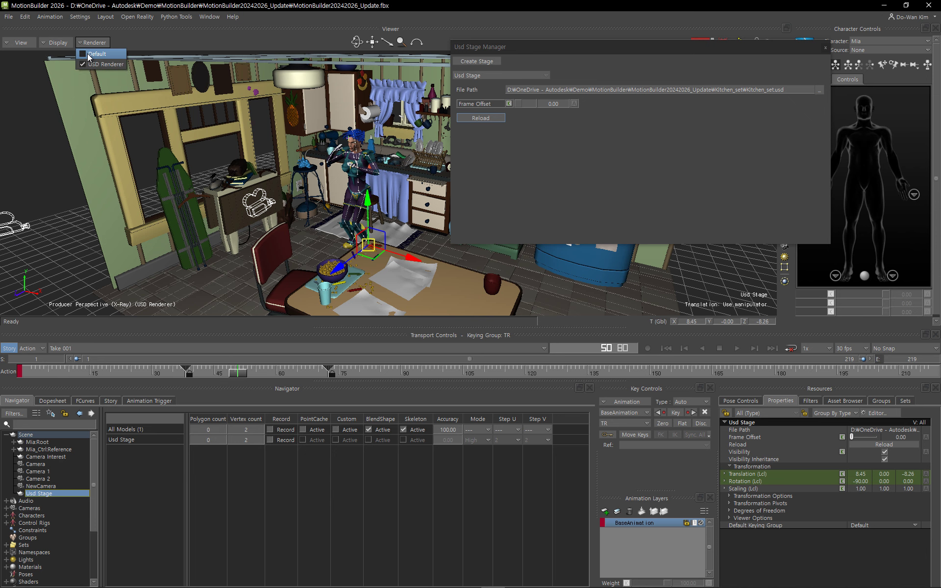
pyautogui.click(89, 54)
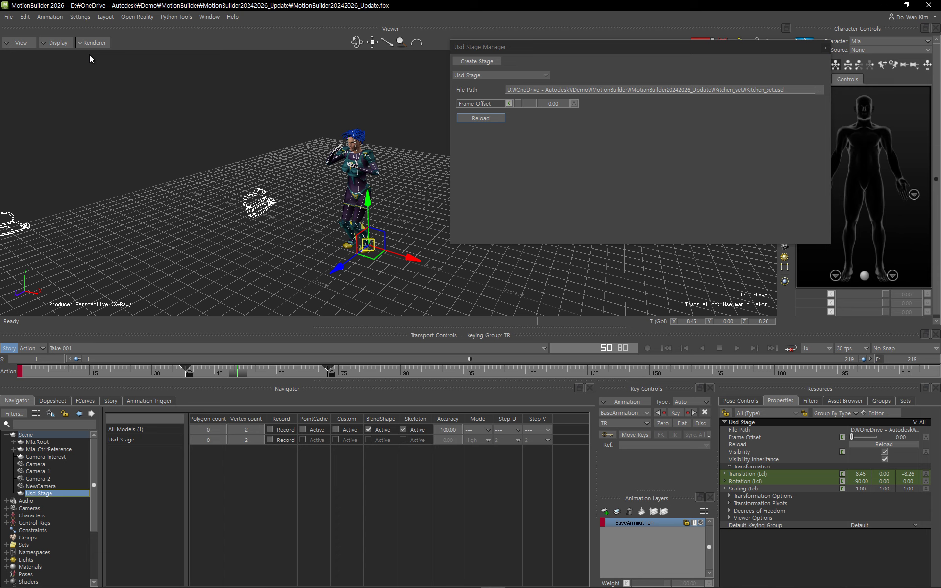
pyautogui.click(89, 43)
pyautogui.click(101, 64)
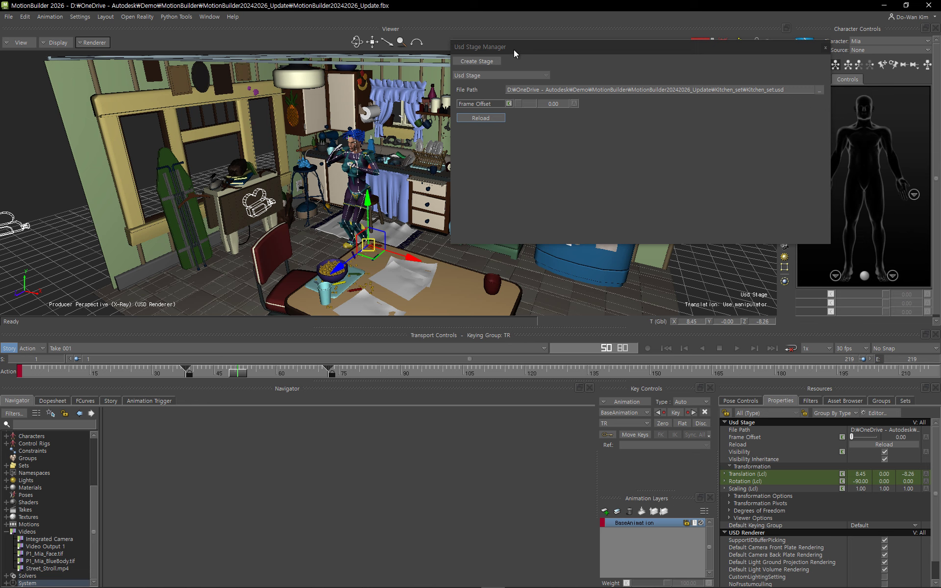
# Step: Reload the kitchen stage, create a second stage and load PEPE.usd from the PEPE_USD folder into it
pyautogui.moveTo(514, 50); pyautogui.dragTo(551, 48)
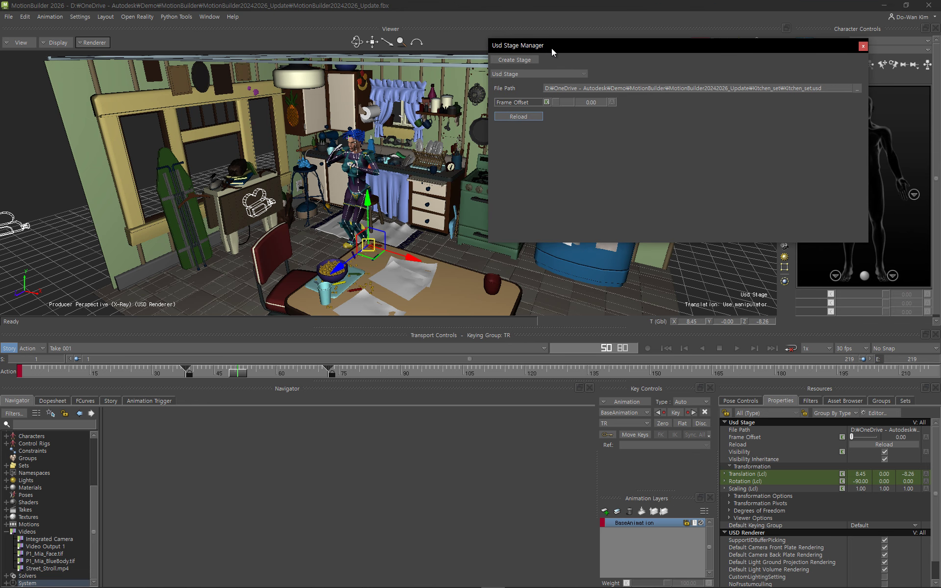
pyautogui.click(513, 116)
pyautogui.click(520, 60)
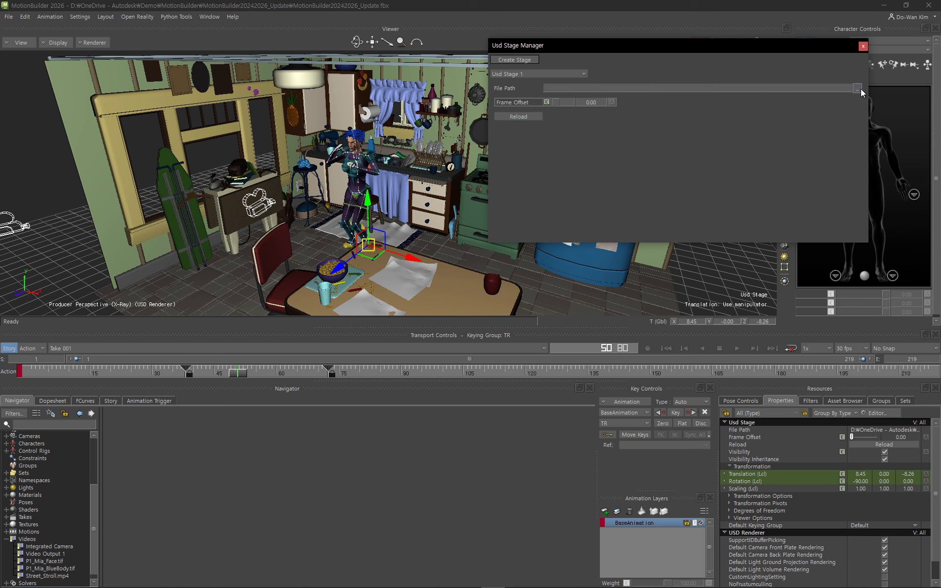
pyautogui.click(857, 88)
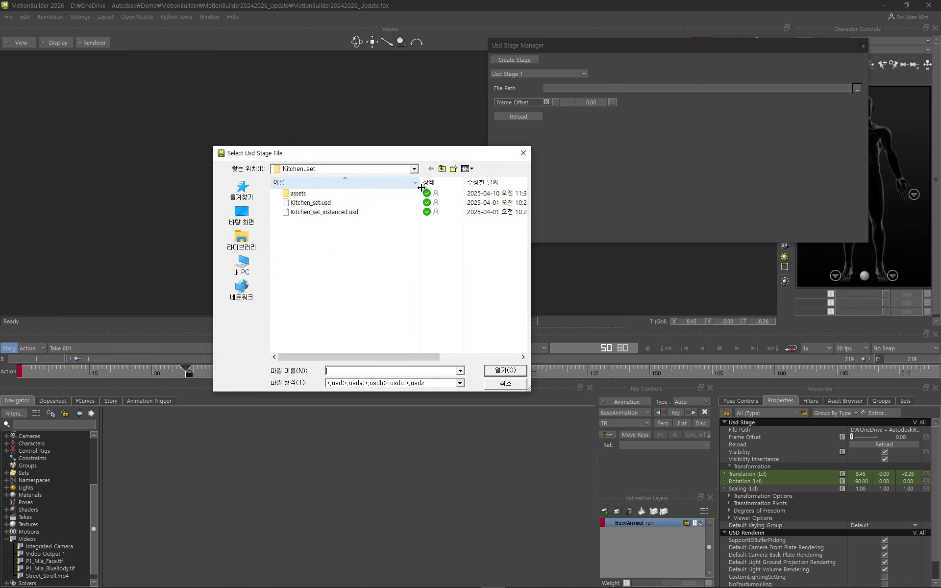
pyautogui.click(443, 170)
pyautogui.doubleClick(307, 222)
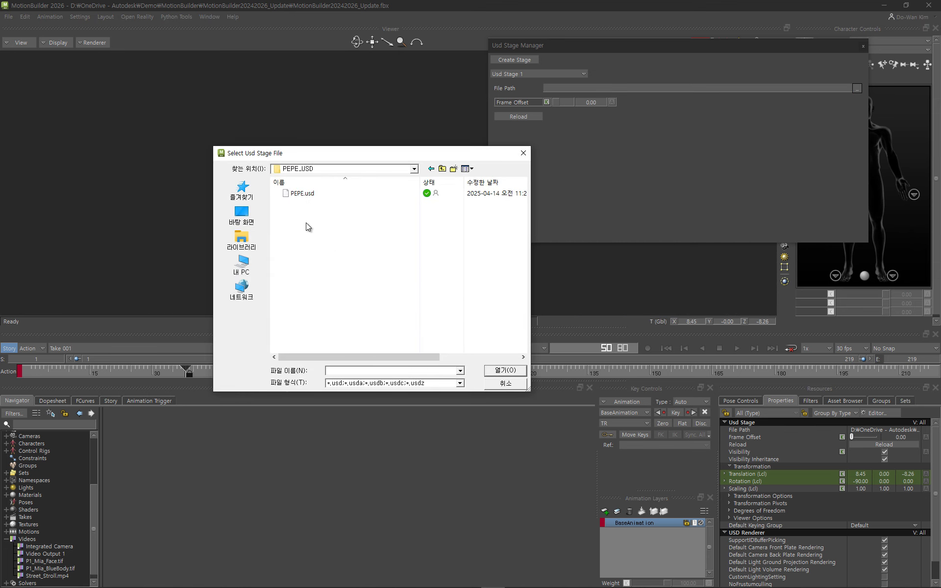
pyautogui.doubleClick(294, 195)
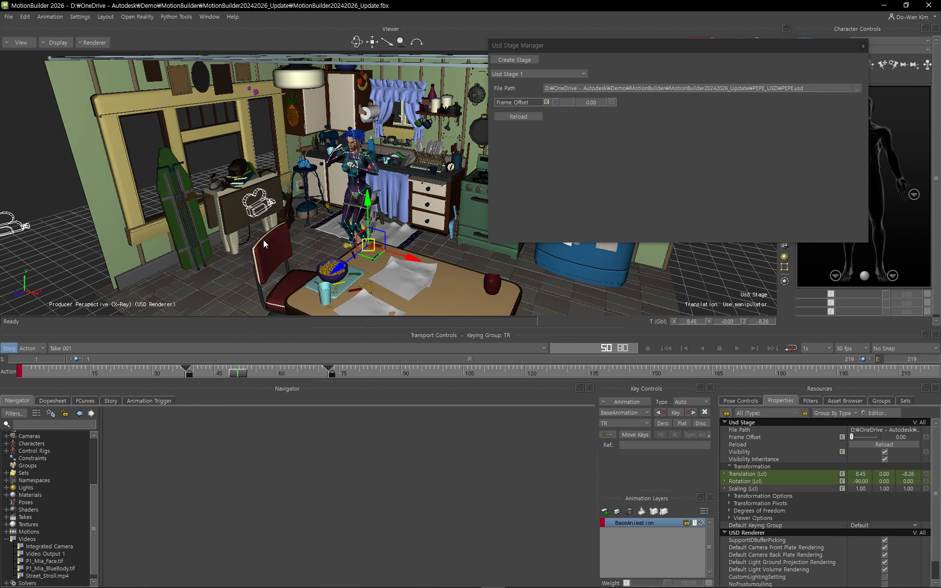
# Step: Move the current time to frame 47 with the PEPE character in close view, and close the Usd Stage Manager
pyautogui.keyDown('alt'); pyautogui.moveTo(263, 240); pyautogui.dragTo(257, 239); pyautogui.keyUp('alt')
pyautogui.keyDown('alt'); pyautogui.moveTo(258, 239); pyautogui.dragTo(361, 249, button='right'); pyautogui.keyUp('alt')
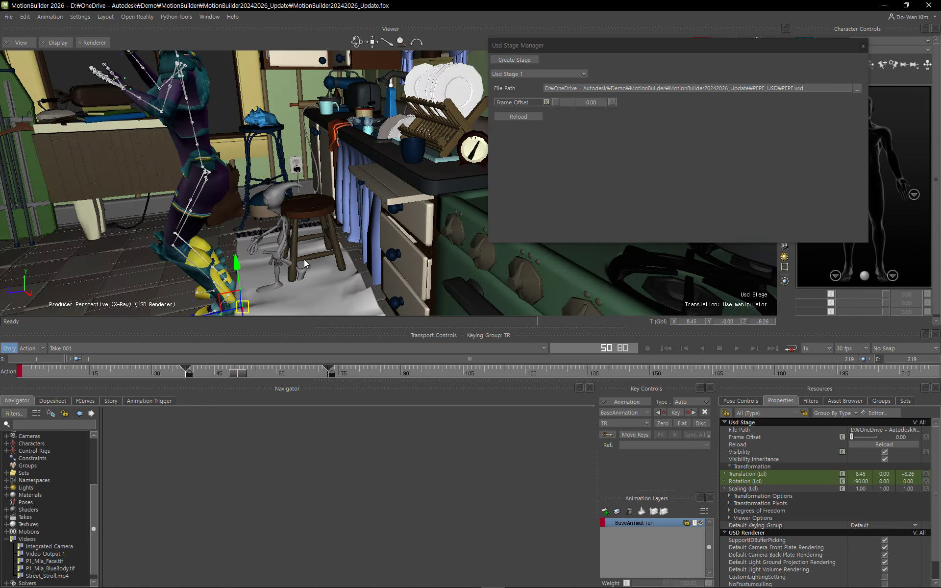
pyautogui.keyDown('alt'); pyautogui.moveTo(304, 260); pyautogui.dragTo(337, 238, button='middle'); pyautogui.keyUp('alt')
pyautogui.moveTo(237, 371)
pyautogui.mouseDown()
pyautogui.moveTo(57, 372)
pyautogui.moveTo(290, 365)
pyautogui.moveTo(220, 372)
pyautogui.mouseUp()
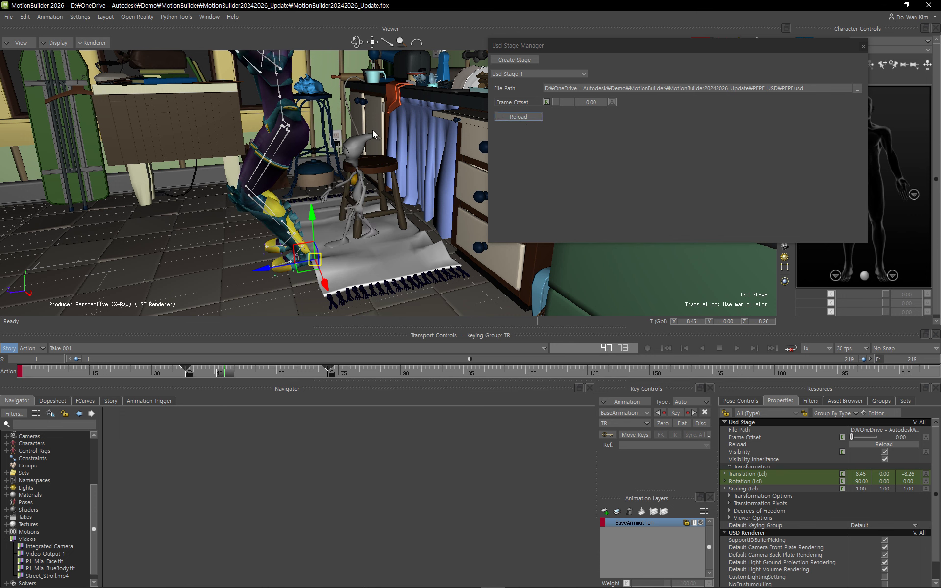
pyautogui.moveTo(553, 101)
pyautogui.mouseDown()
pyautogui.moveTo(564, 102)
pyautogui.moveTo(556, 104)
pyautogui.mouseUp()
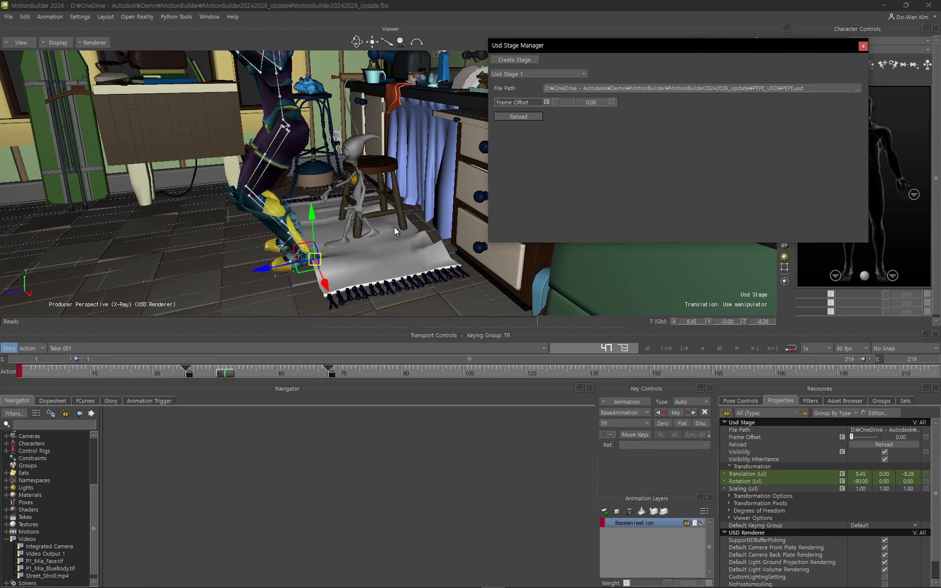
pyautogui.click(863, 46)
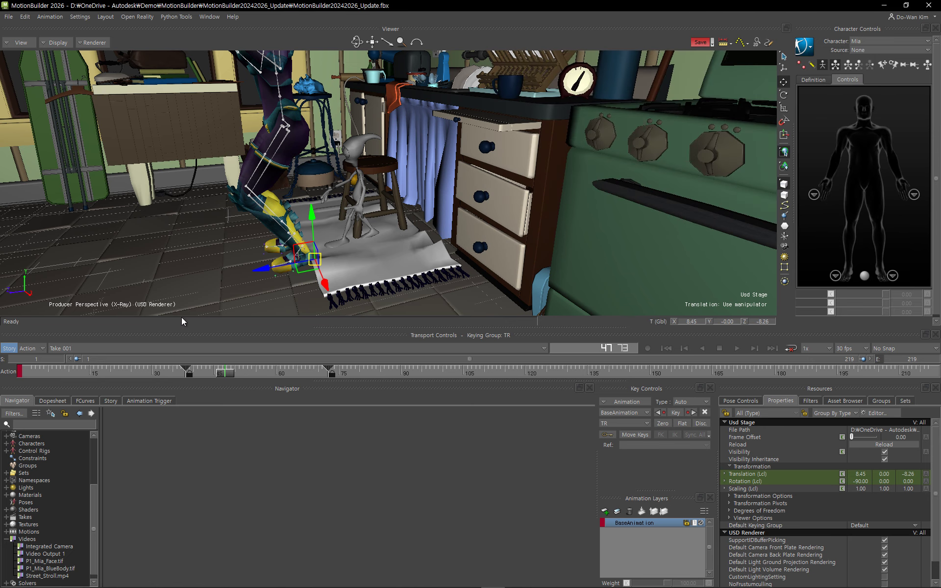
pyautogui.scroll(6, 211, 273)
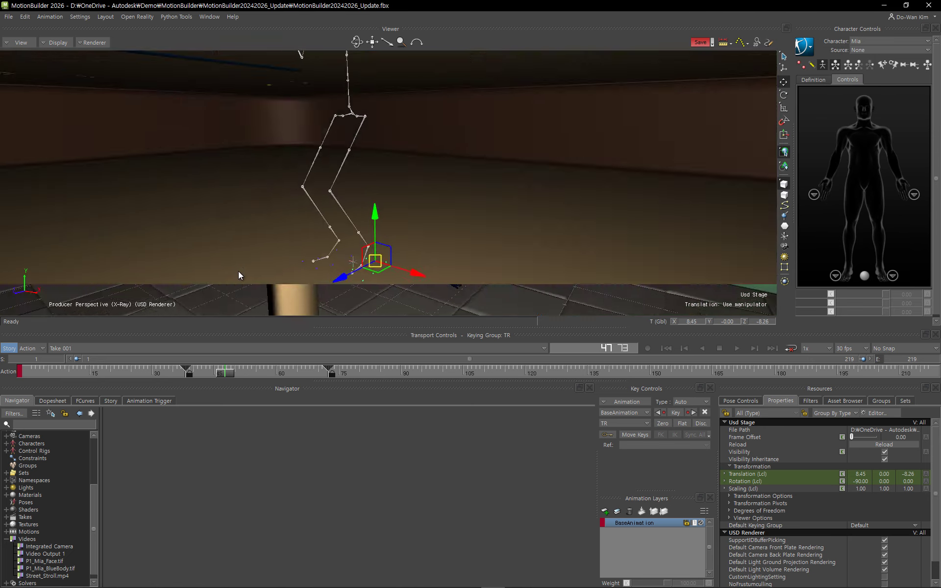
pyautogui.scroll(-6, 240, 275)
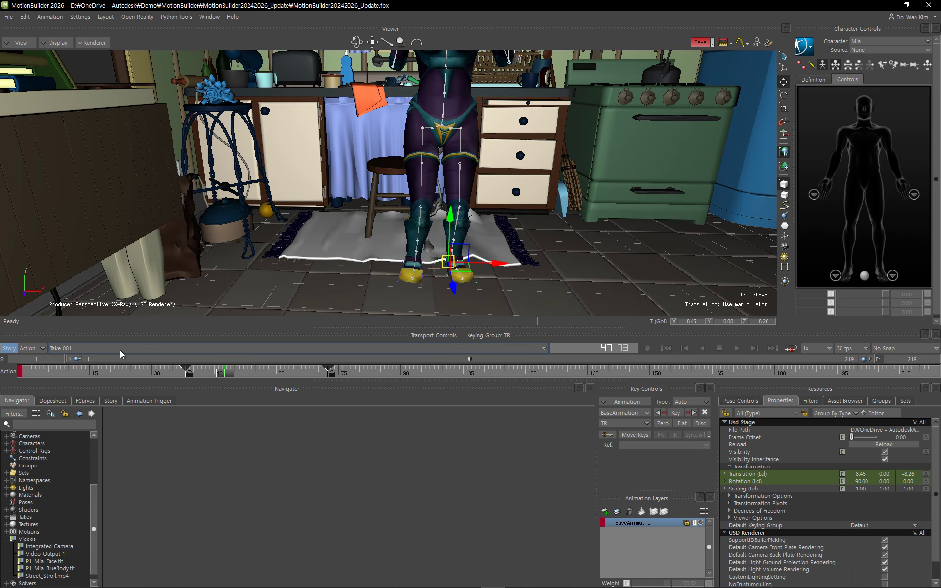
# Step: Create Take 002, Take 003 and Take 004 without copying the data from the current take
pyautogui.click(120, 350)
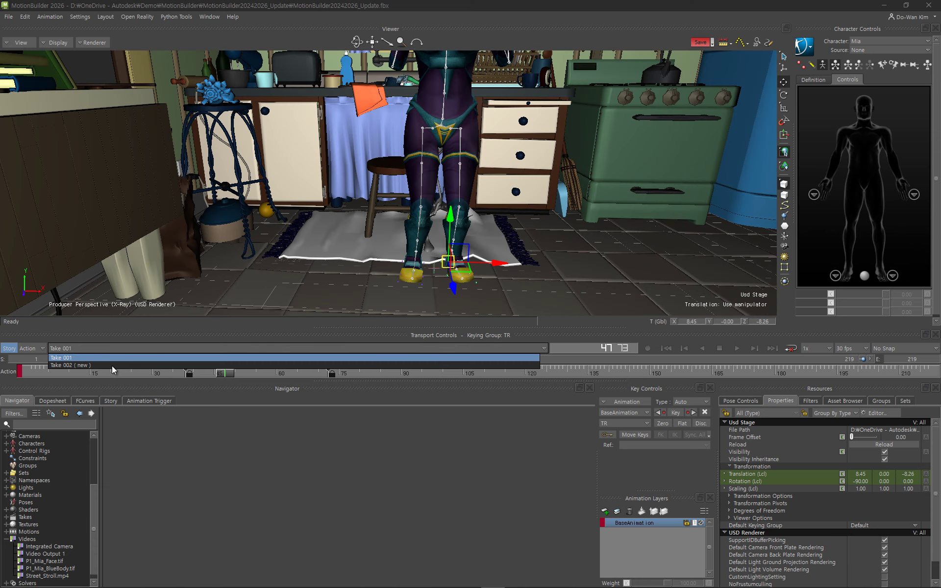
pyautogui.click(112, 366)
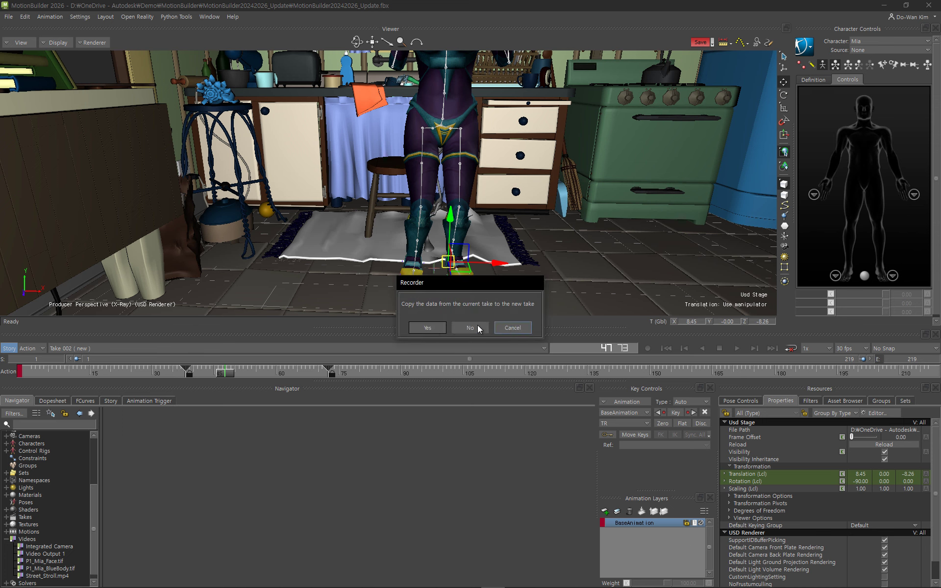
pyautogui.click(427, 328)
pyautogui.click(81, 349)
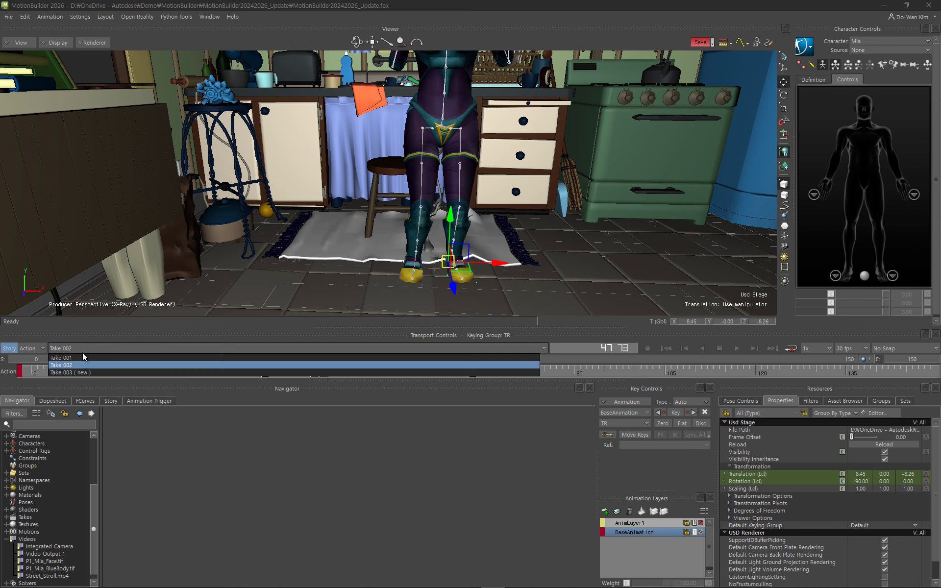
pyautogui.click(79, 373)
pyautogui.click(468, 327)
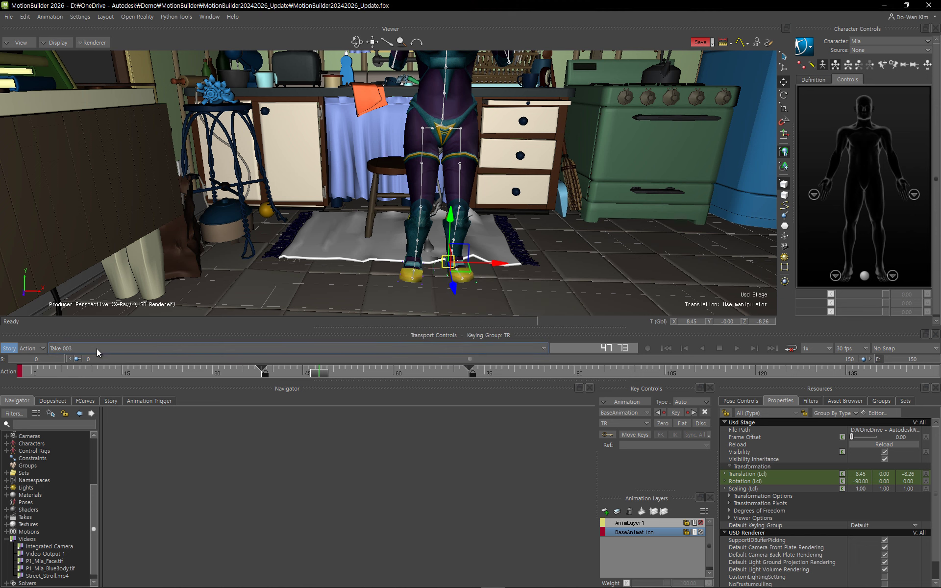
pyautogui.click(84, 350)
pyautogui.click(87, 379)
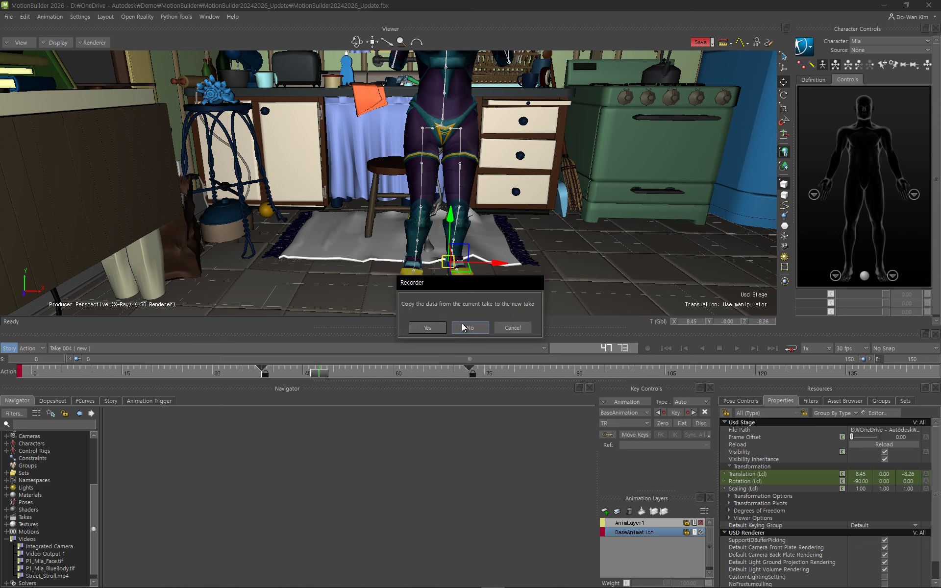
pyautogui.click(464, 326)
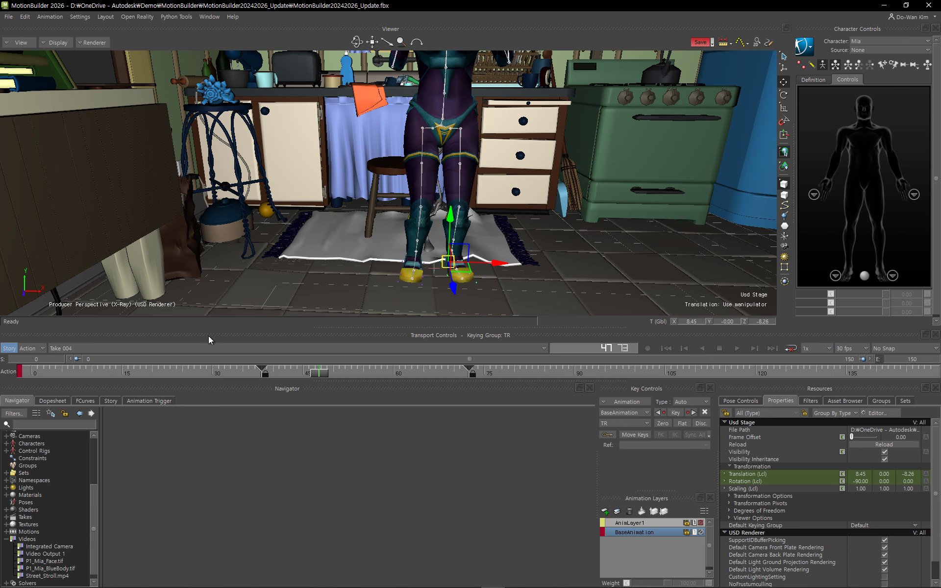
# Step: Switch the current take to Take 001 and step from it to Take 002
pyautogui.click(205, 349)
pyautogui.click(205, 349)
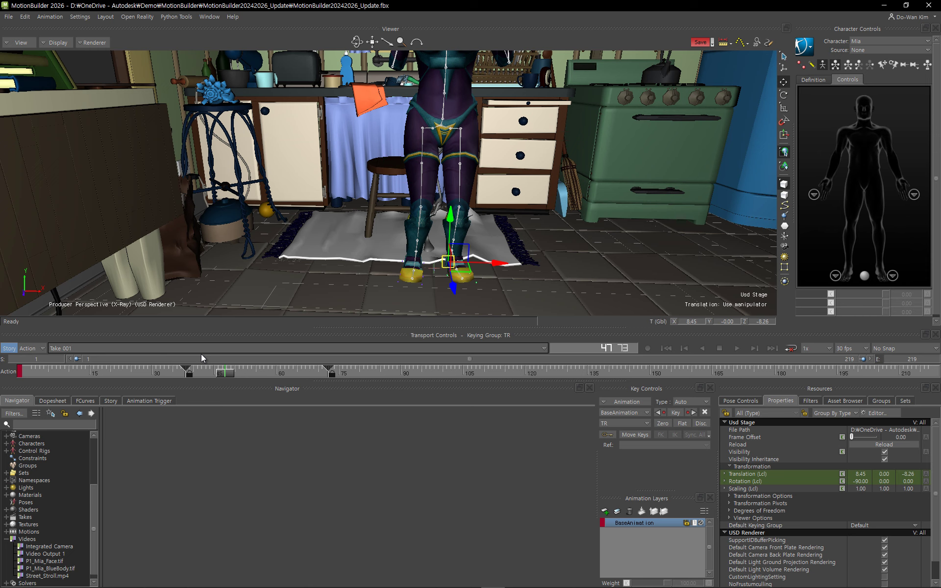
pyautogui.hotkey('ctrl', 'pageup')
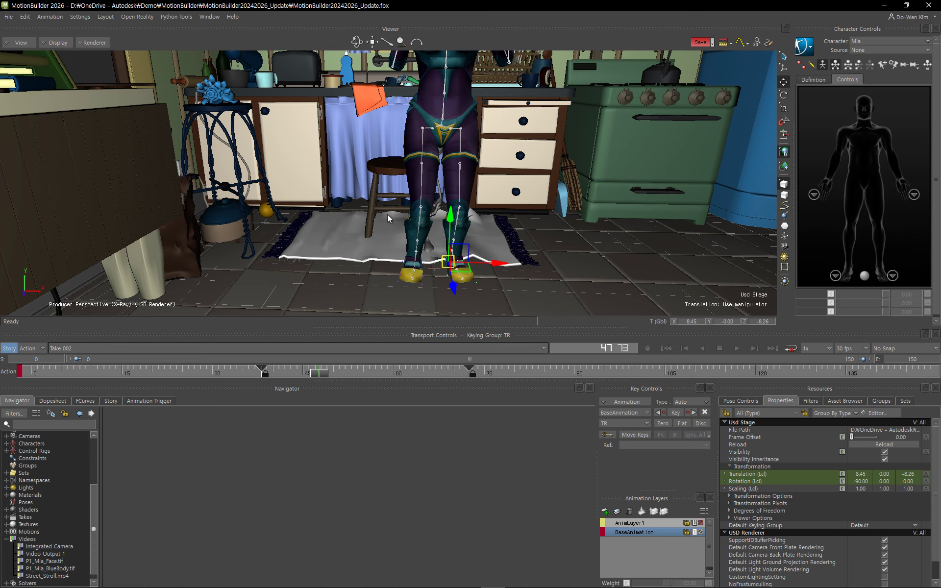
# Step: Open the save dialog for the scene file MotionBuilder20242026_Update.fbx
pyautogui.keyDown('alt'); pyautogui.moveTo(448, 215); pyautogui.dragTo(352, 182, button='right'); pyautogui.keyUp('alt')
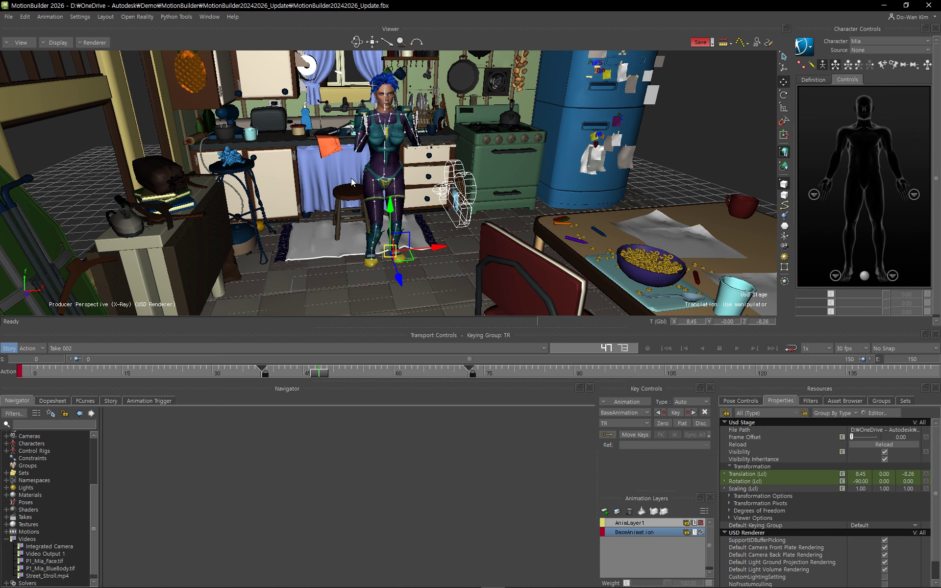
pyautogui.hotkey('ctrl', 's')
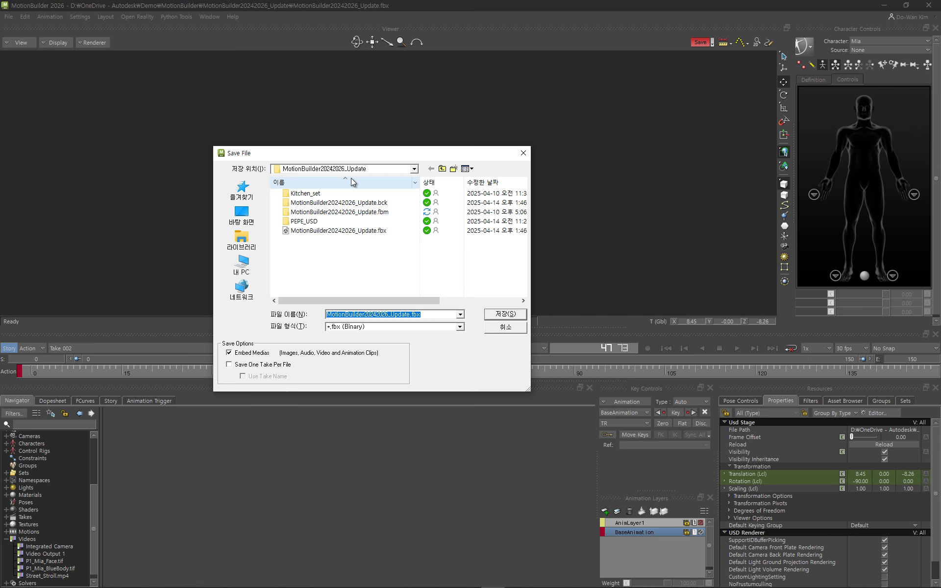